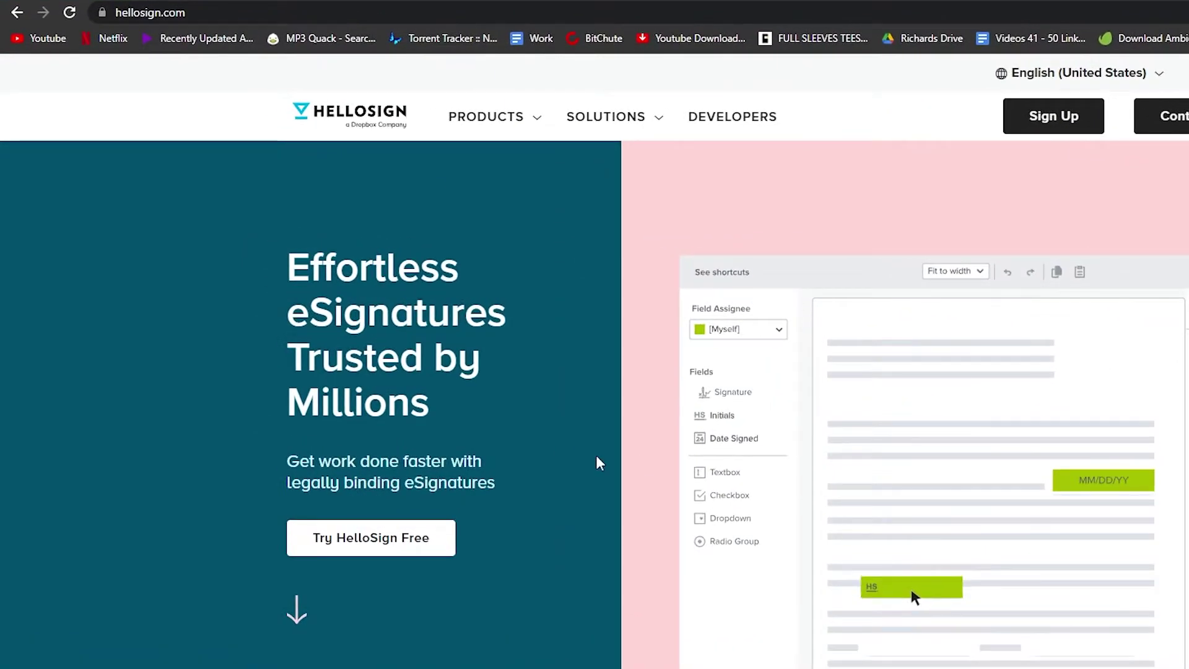
# Step: Start the free HelloSign trial sign-up from the home page
pyautogui.scroll(-3, 507, 405)
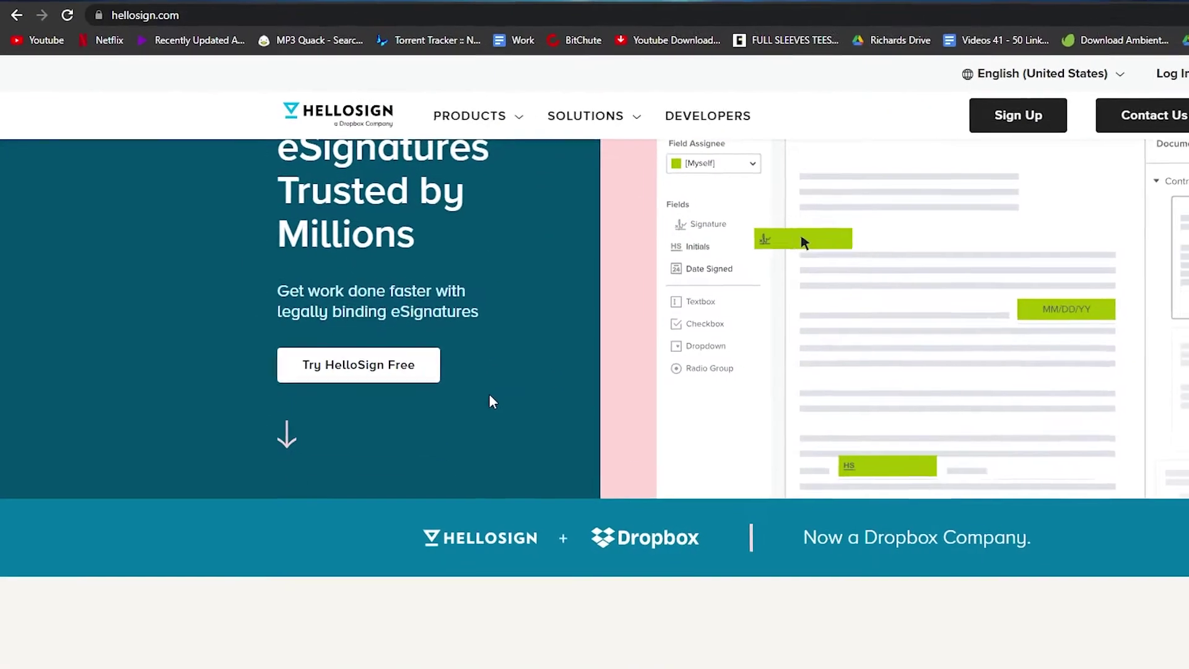
pyautogui.scroll(3, 489, 396)
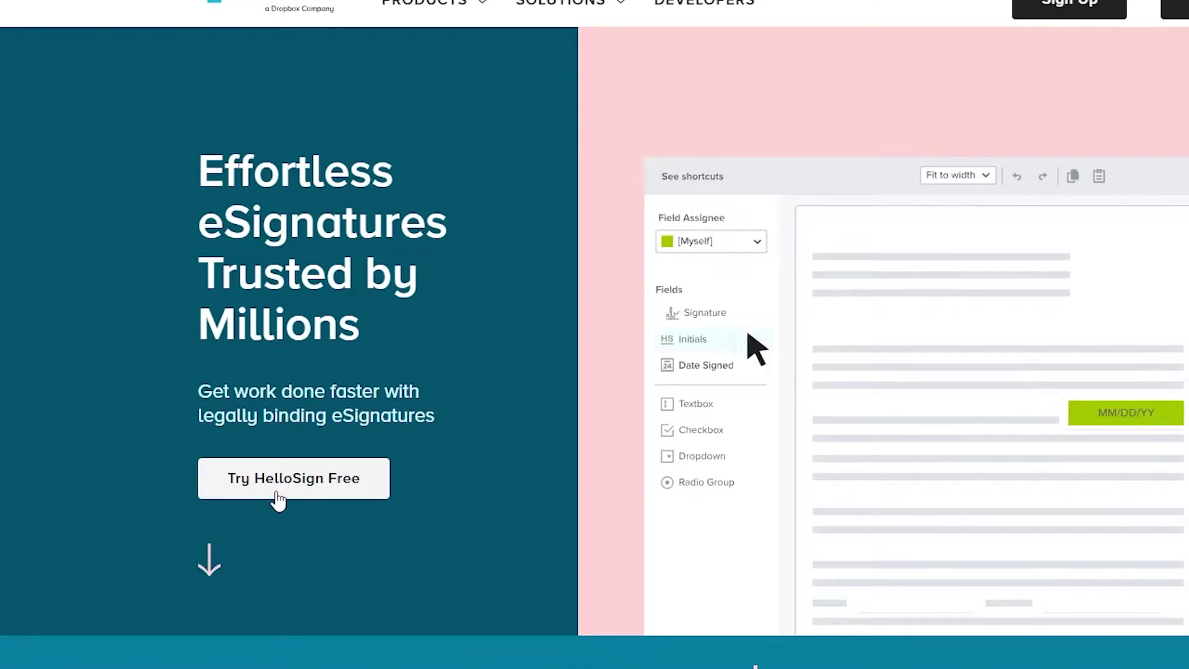
pyautogui.click(275, 483)
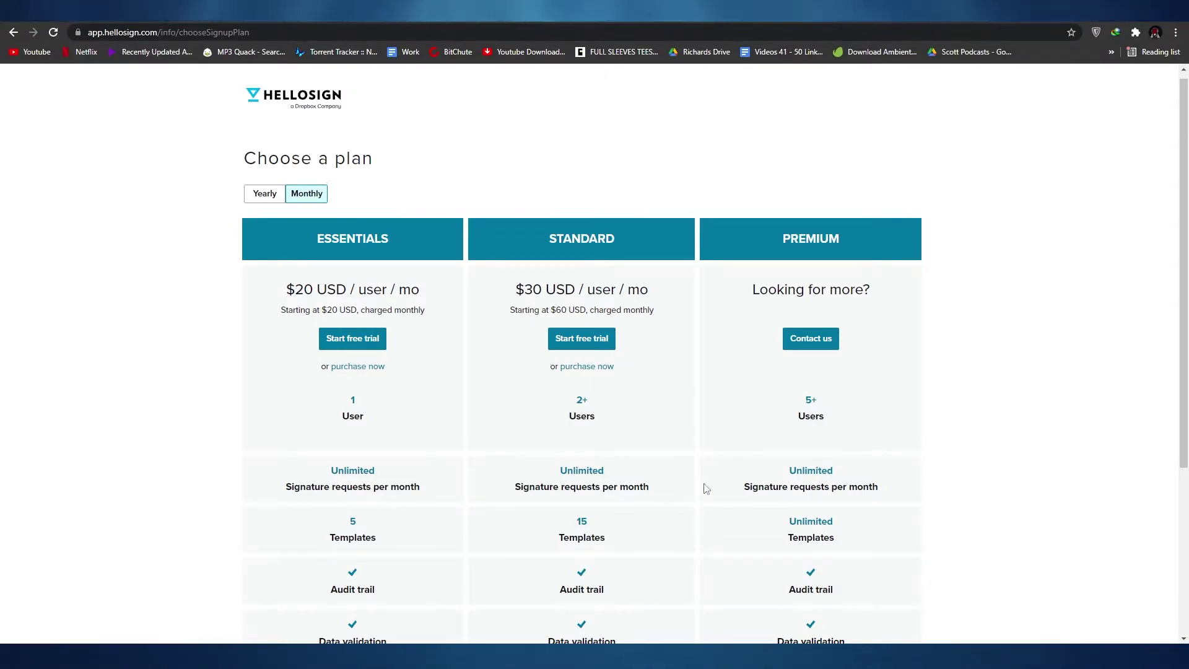
# Step: Compare the Essentials, Standard and Premium plans and start the free trial of the Essentials plan
pyautogui.scroll(-4, 482, 188)
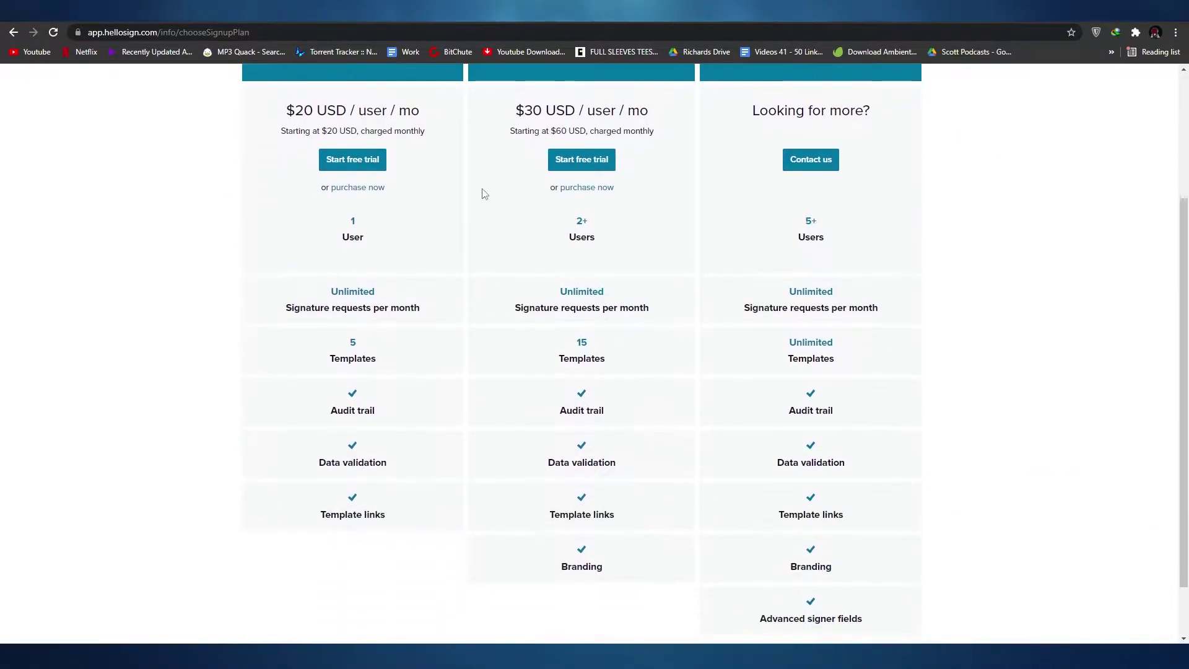
pyautogui.scroll(3, 414, 343)
pyautogui.scroll(1, 415, 343)
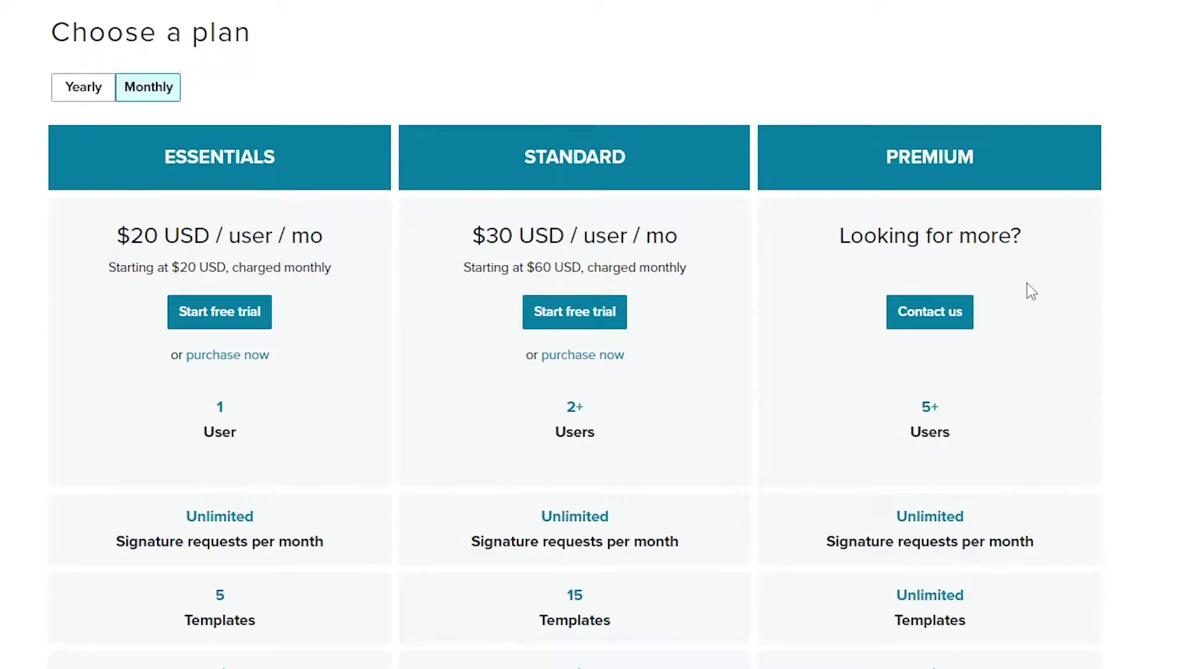
pyautogui.scroll(-3, 495, 316)
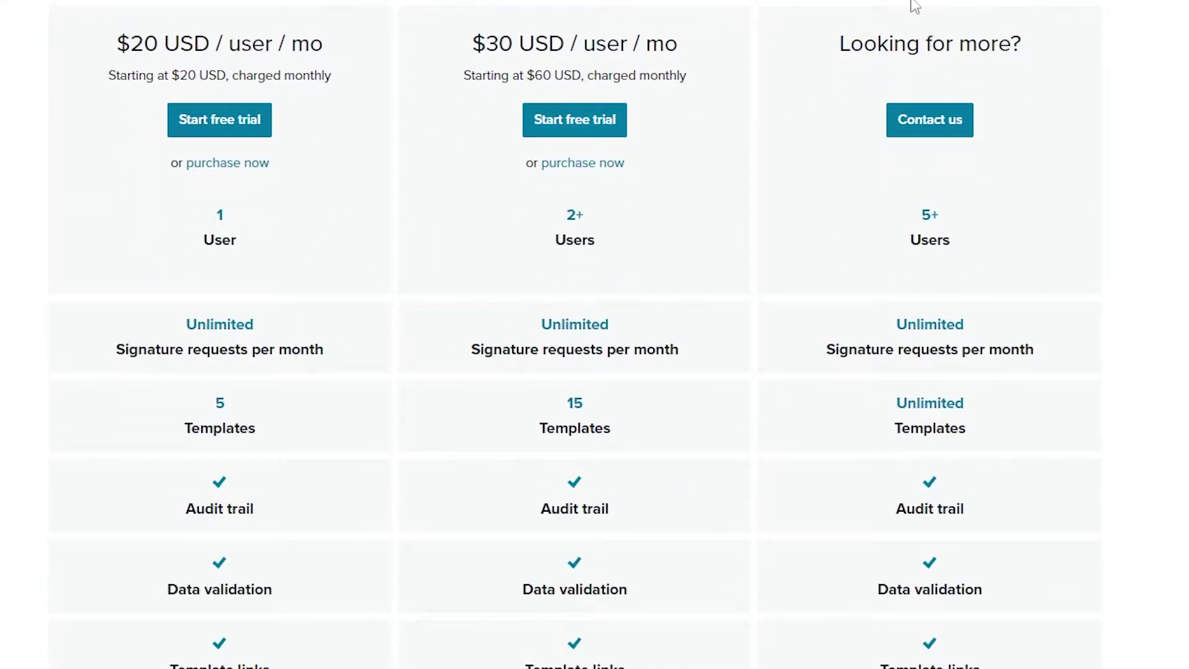
pyautogui.scroll(3, 245, 160)
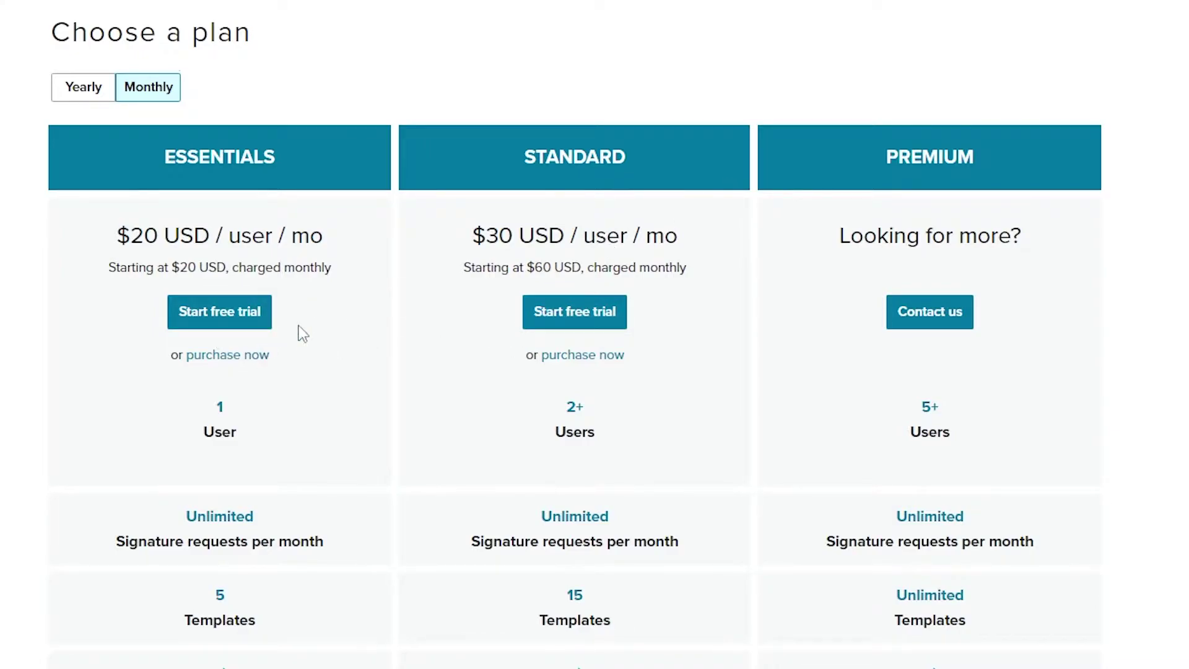
pyautogui.click(244, 323)
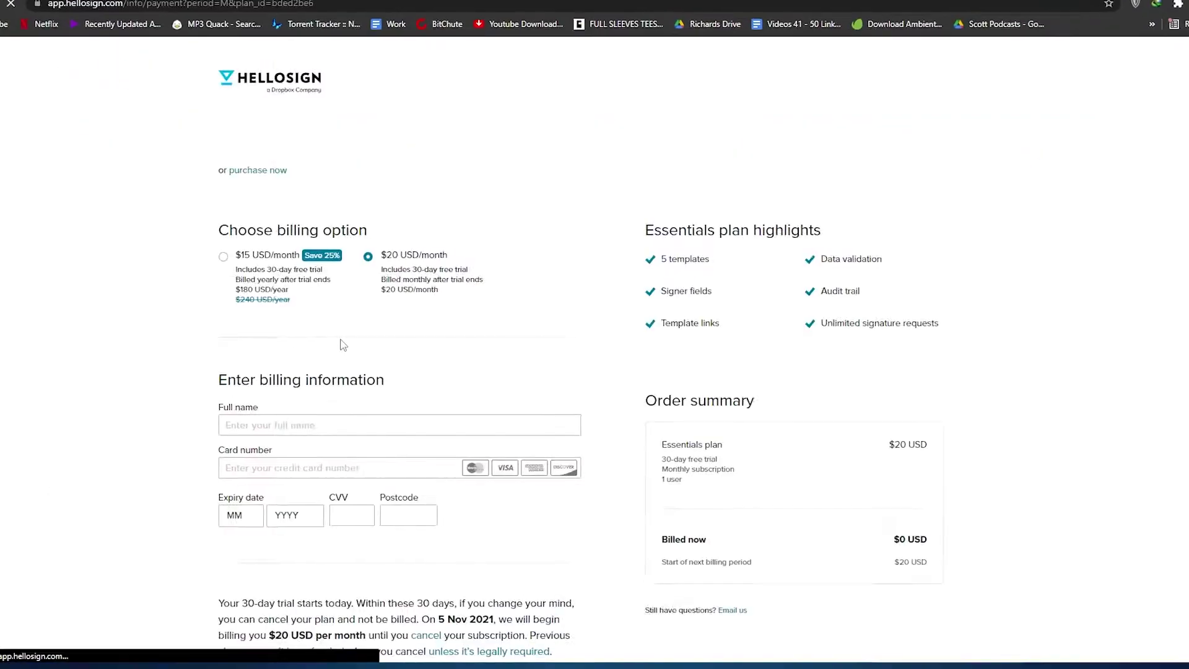
# Step: Review the trial's billing form and agree to the Terms, Privacy Policy, Refund Policy and Automatic Renewal Terms
pyautogui.scroll(-2, 403, 359)
pyautogui.scroll(2, 300, 337)
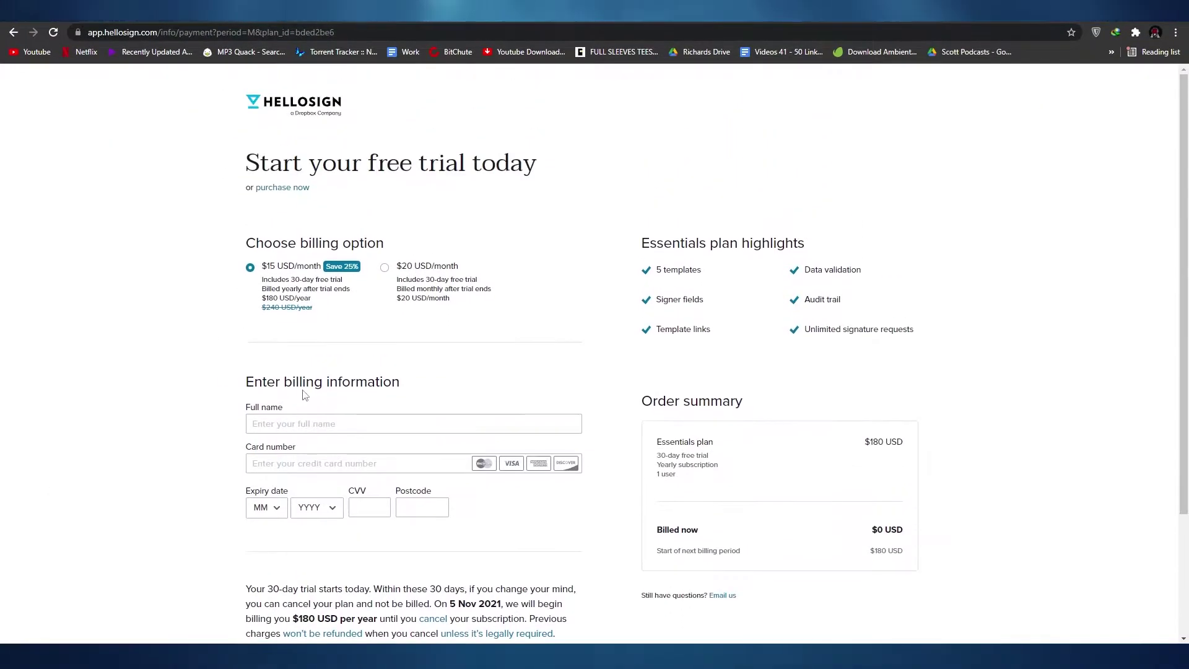
pyautogui.scroll(-2, 412, 154)
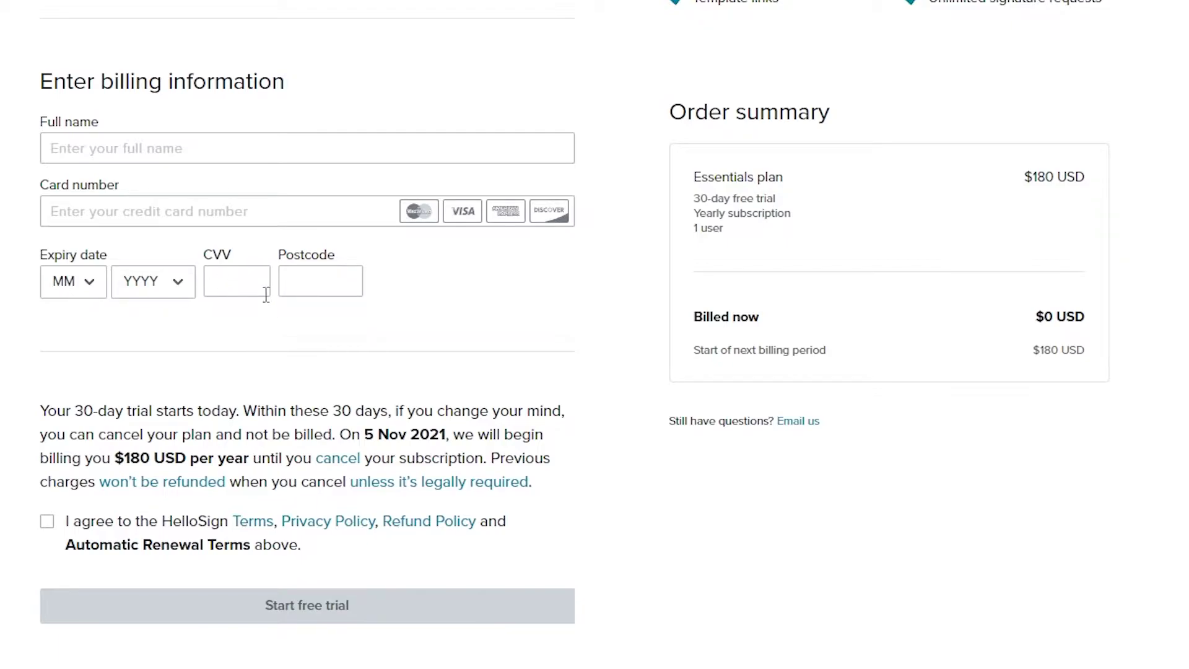
pyautogui.scroll(-1, 212, 332)
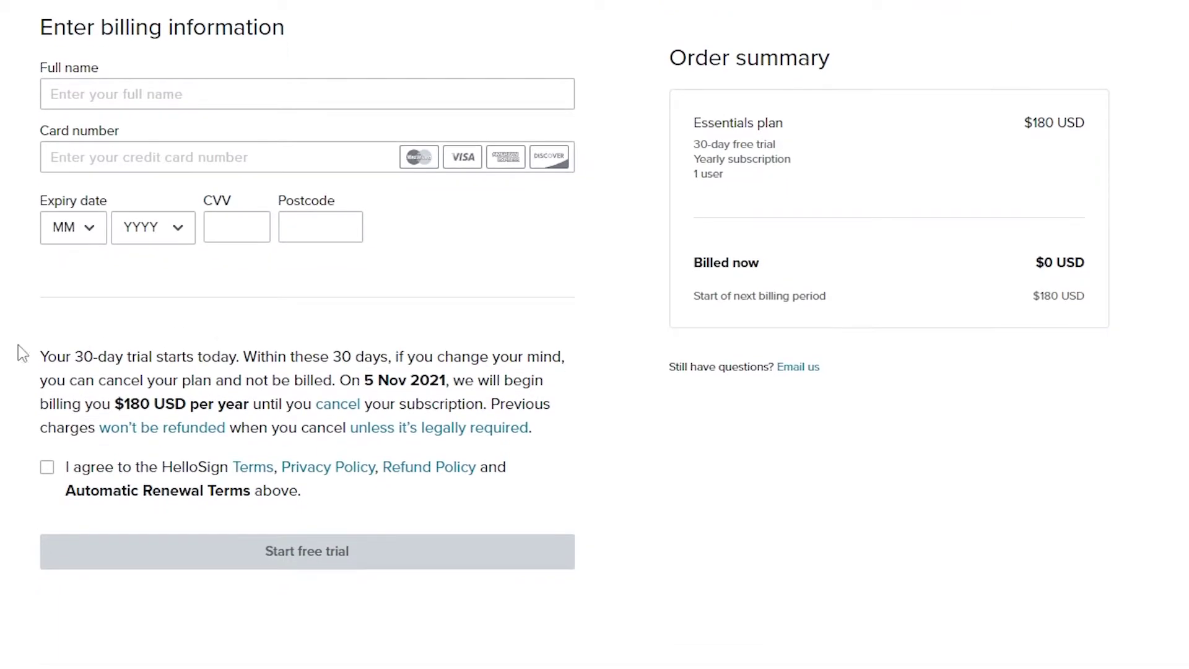
pyautogui.click(47, 477)
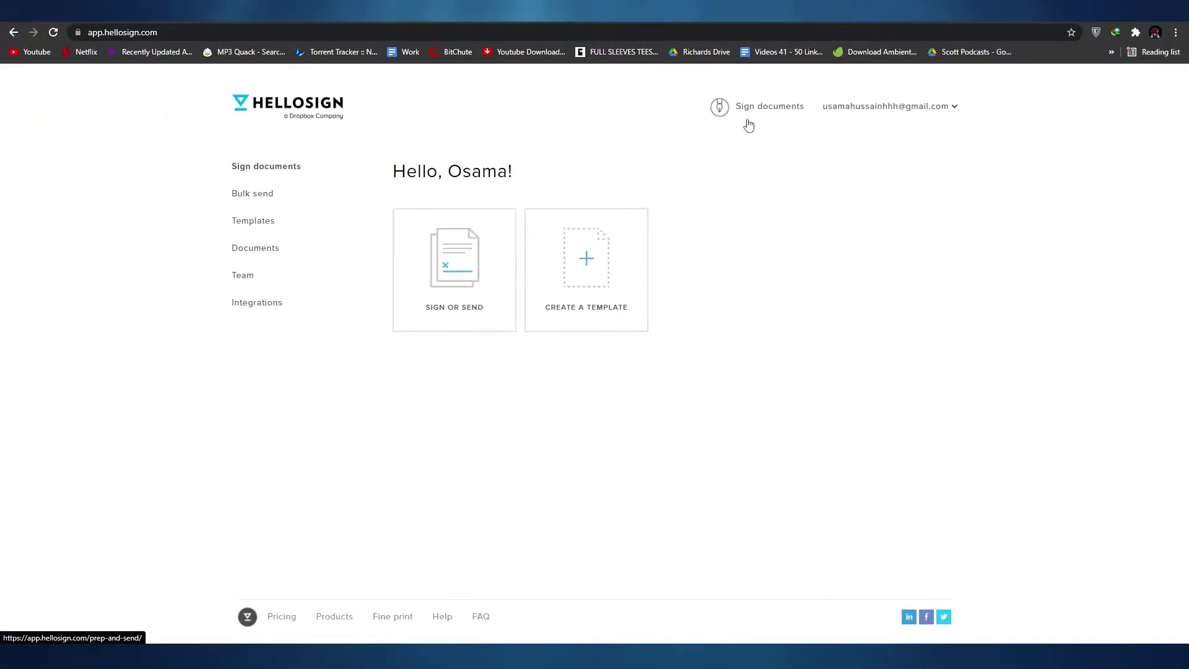
pyautogui.moveTo(884, 108)
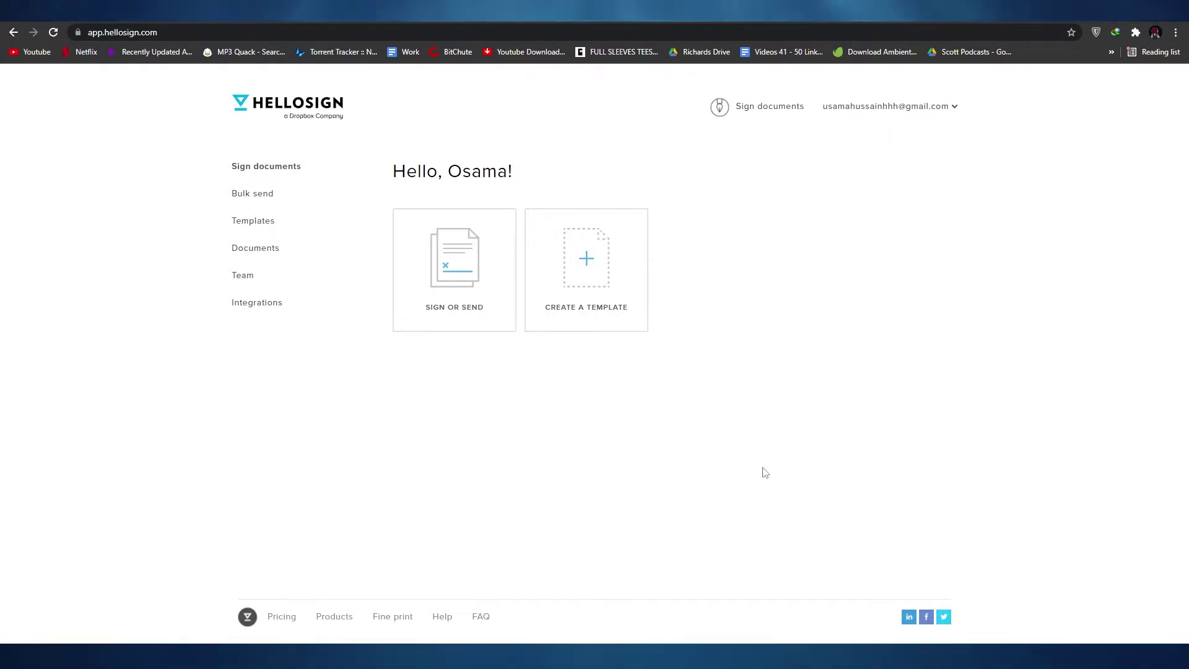
pyautogui.moveTo(336, 621)
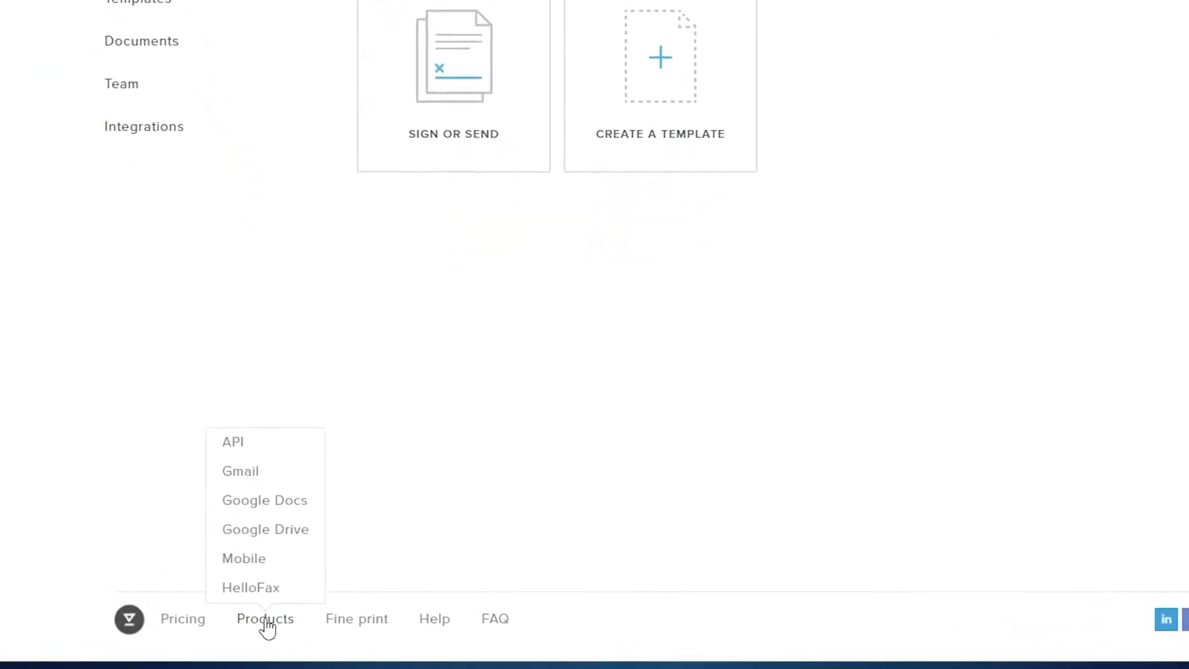
pyautogui.moveTo(197, 634)
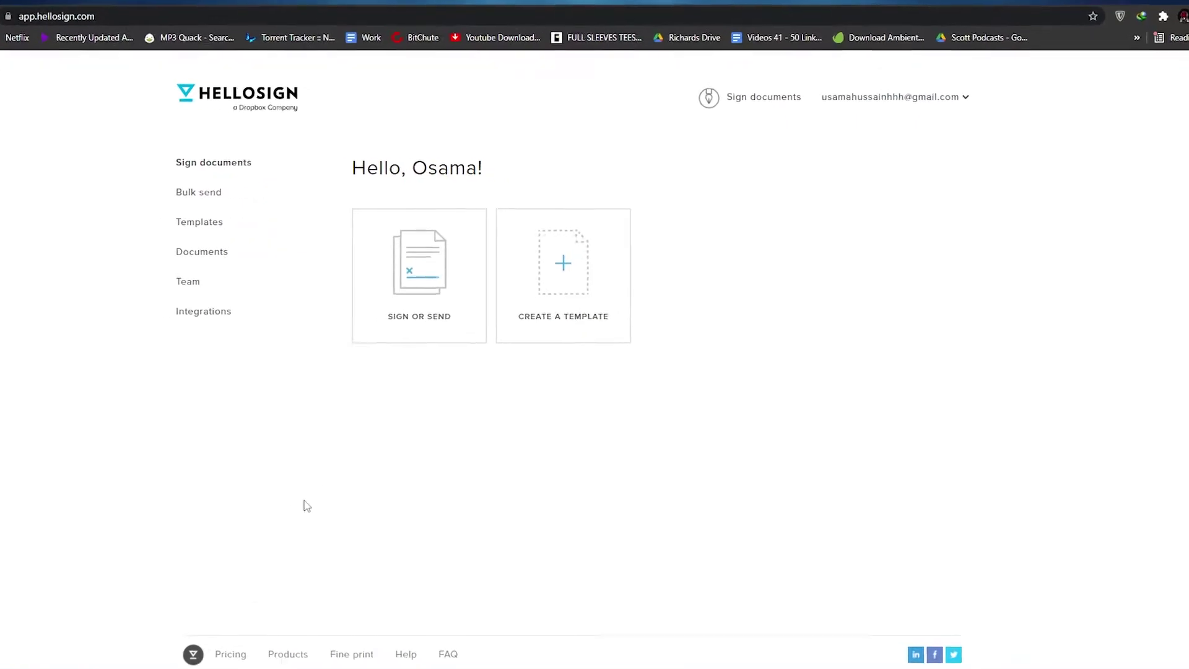
# Step: Start creating a signature for the account, draw a trial scribble and clear it
pyautogui.click(921, 76)
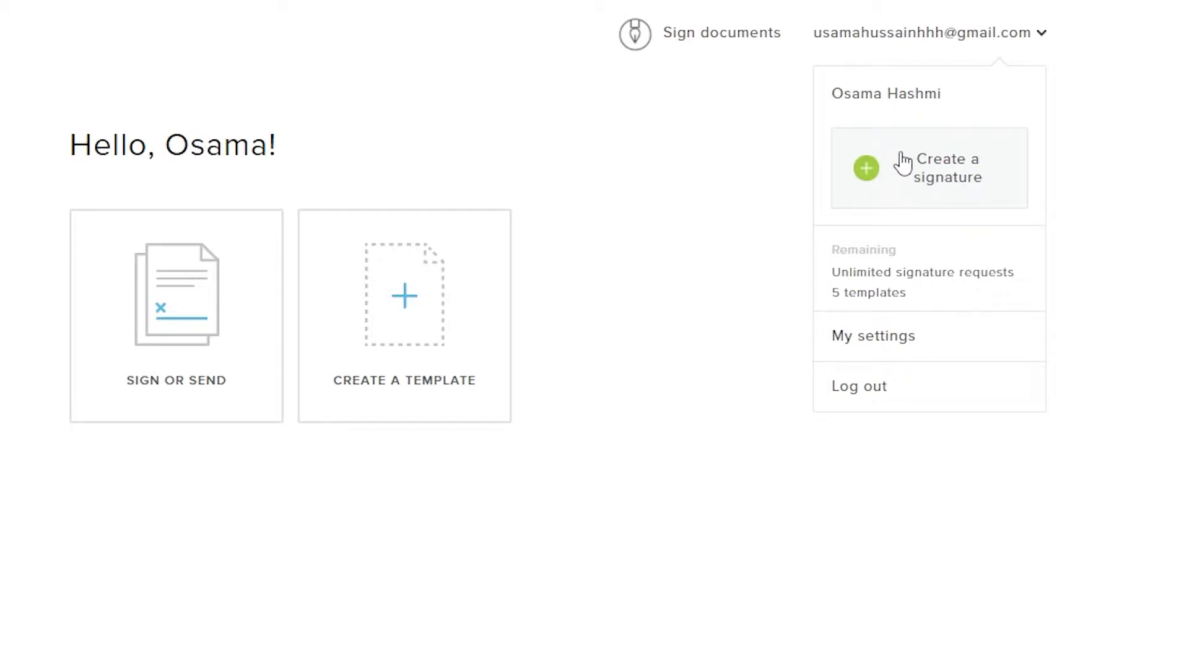
pyautogui.click(865, 170)
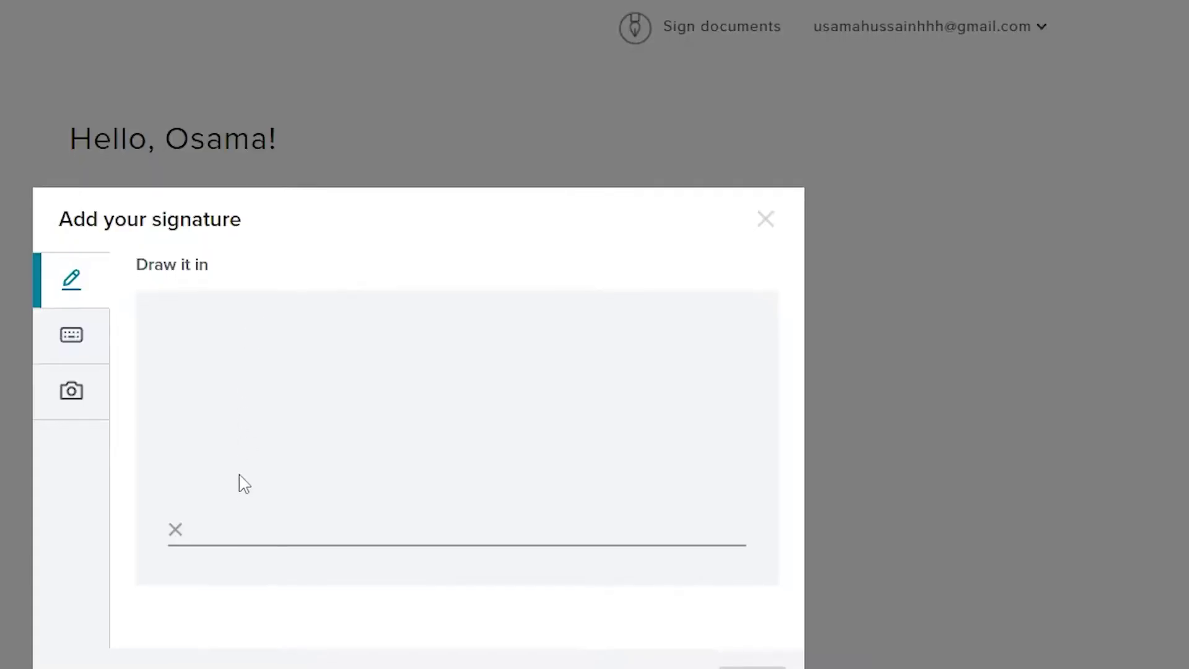
pyautogui.moveTo(278, 277)
pyautogui.mouseDown()
pyautogui.moveTo(345, 406)
pyautogui.moveTo(283, 279)
pyautogui.moveTo(485, 345)
pyautogui.moveTo(318, 310)
pyautogui.mouseUp()
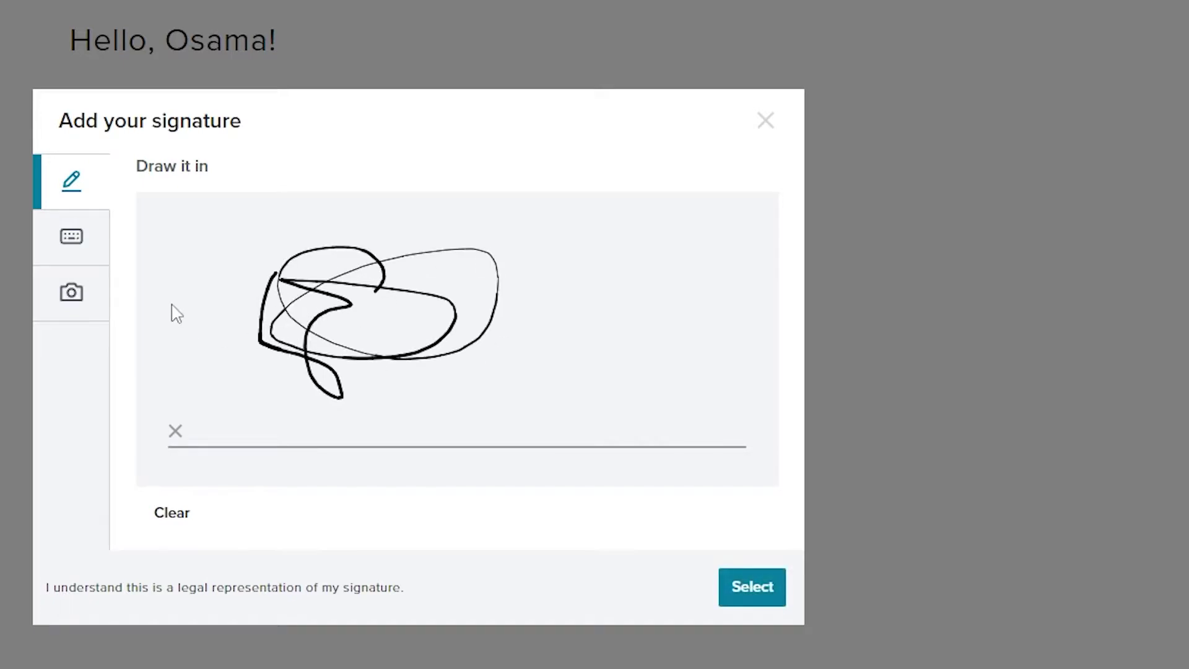
pyautogui.click(175, 514)
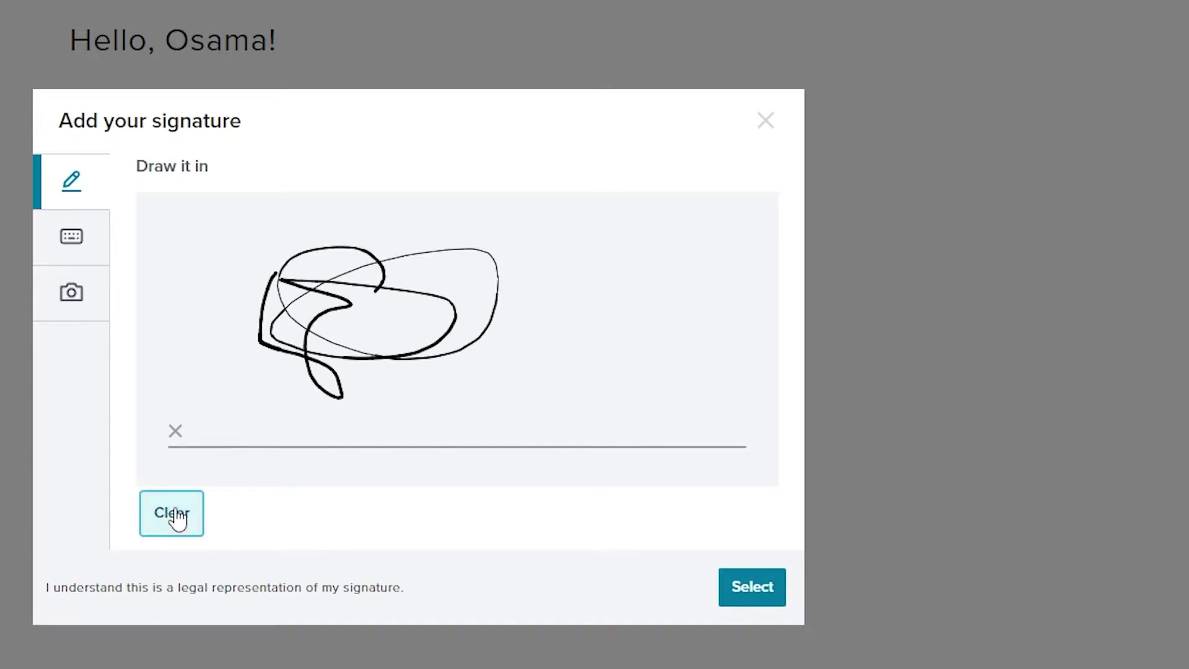
# Step: Switch to a typed signature and try it in several different fonts
pyautogui.click(89, 239)
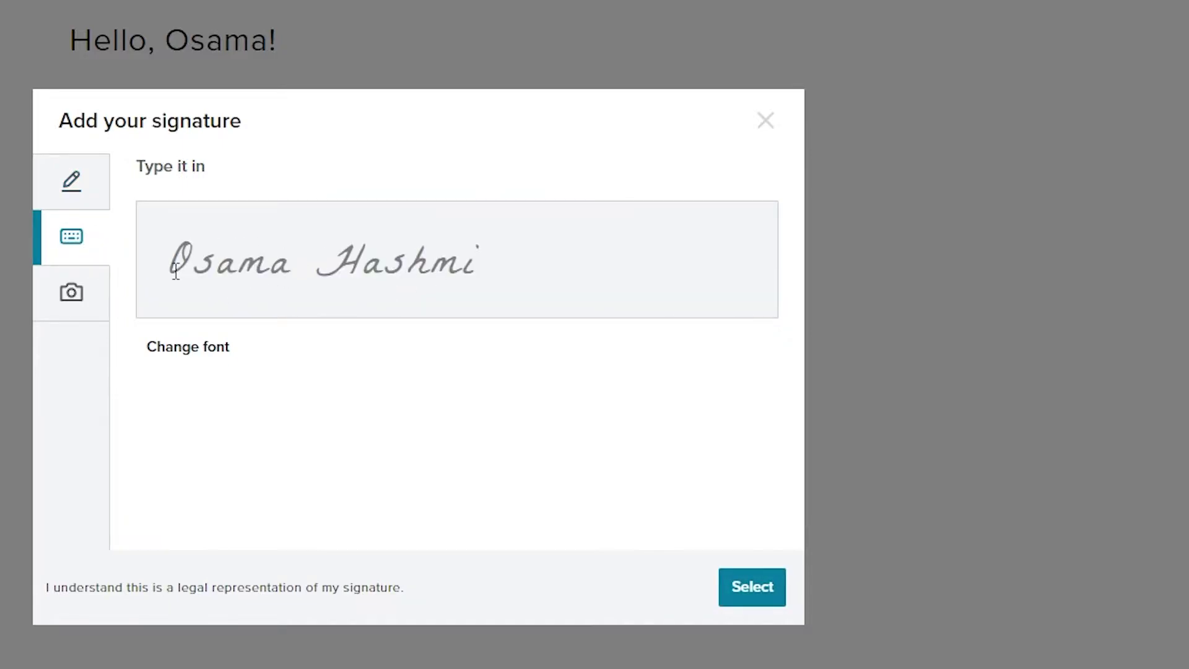
pyautogui.click(177, 353)
pyautogui.click(203, 365)
pyautogui.click(203, 366)
pyautogui.click(203, 365)
pyautogui.click(203, 366)
pyautogui.click(204, 365)
pyautogui.click(203, 365)
# Step: View the option to use a photo as the signature, and go back to the typed signature to try more fonts
pyautogui.click(61, 302)
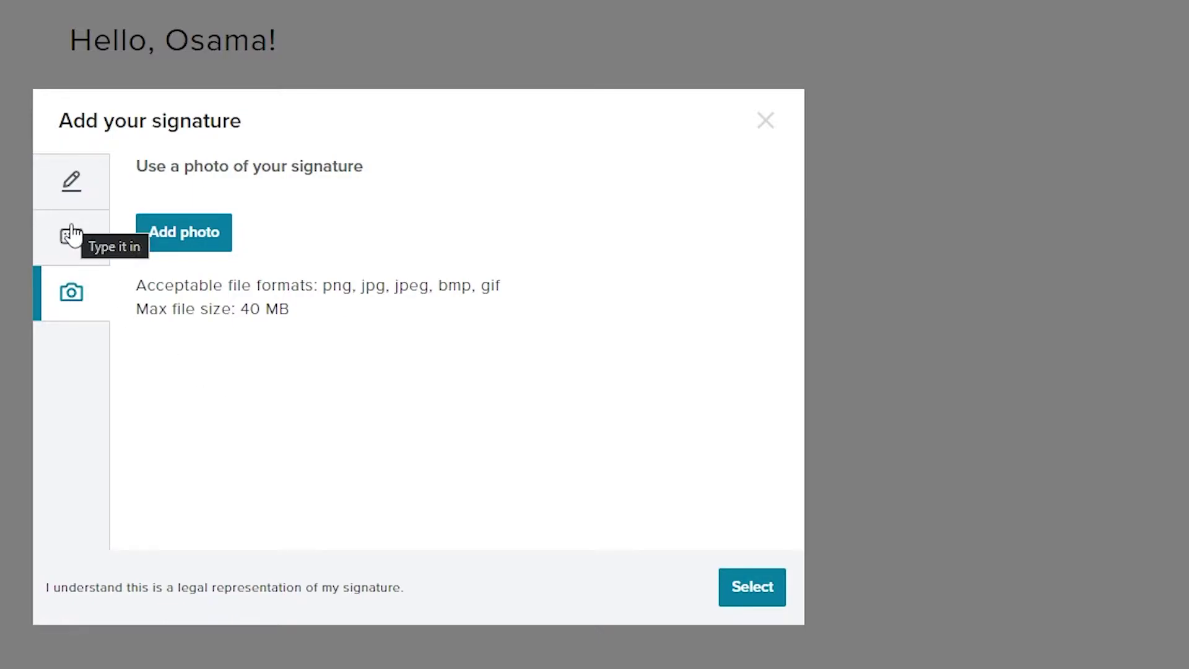
pyautogui.click(67, 250)
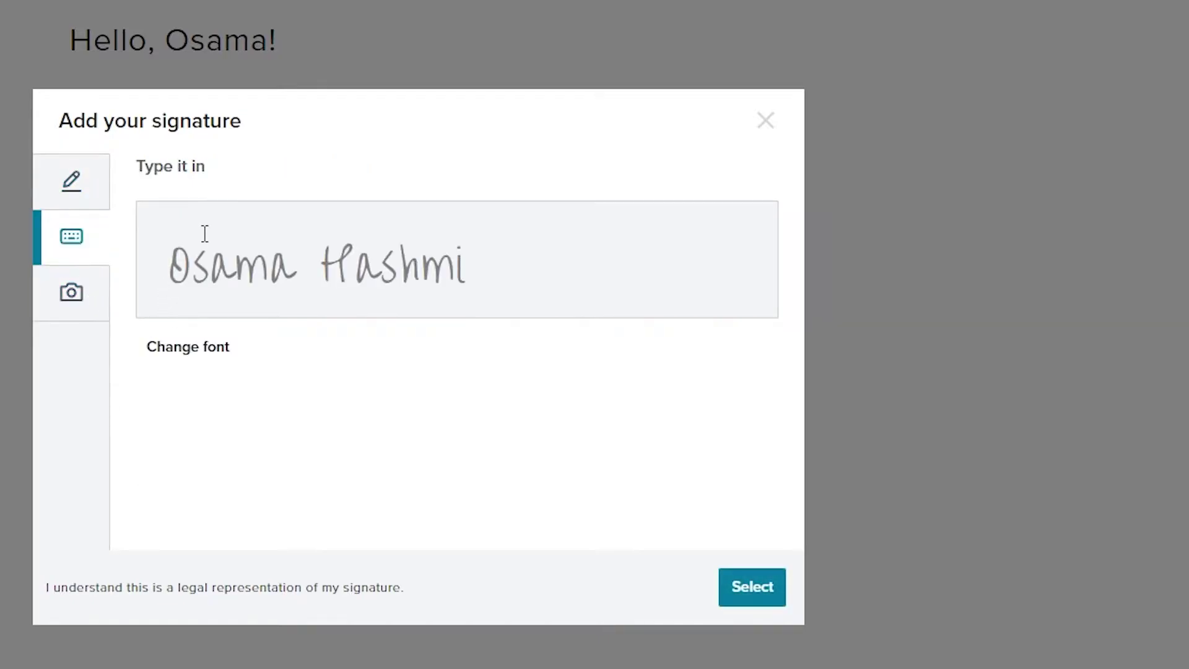
pyautogui.click(213, 355)
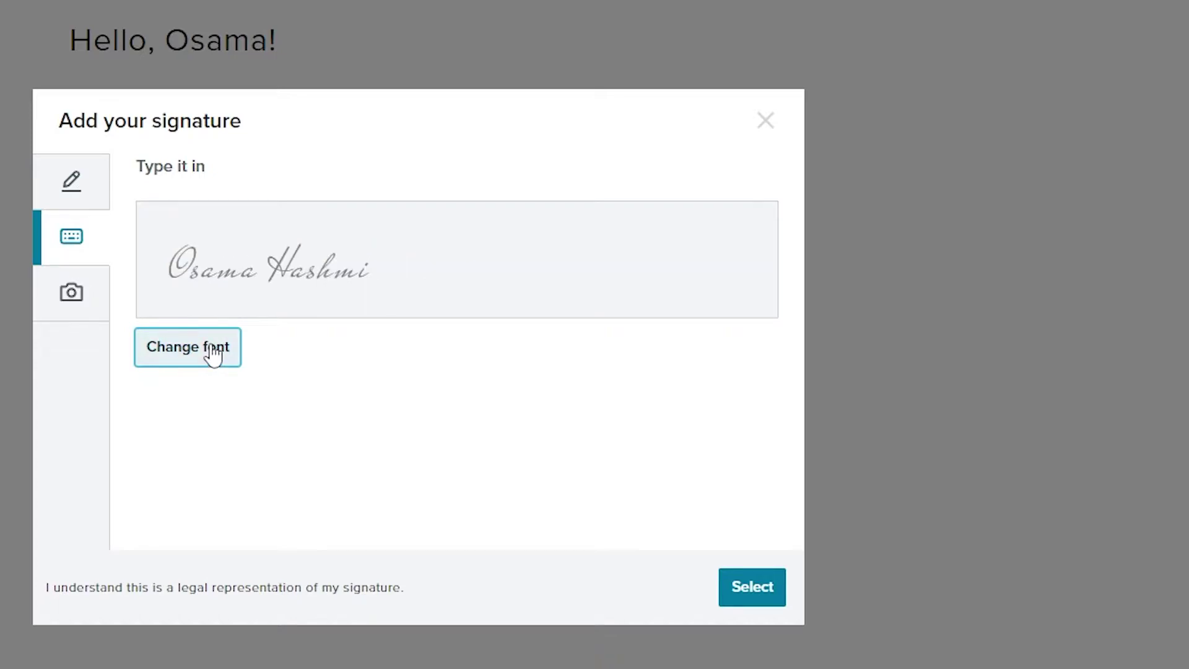
pyautogui.click(213, 354)
# Step: Try drawing a freehand signature across the drawing area and clear it
pyautogui.click(82, 198)
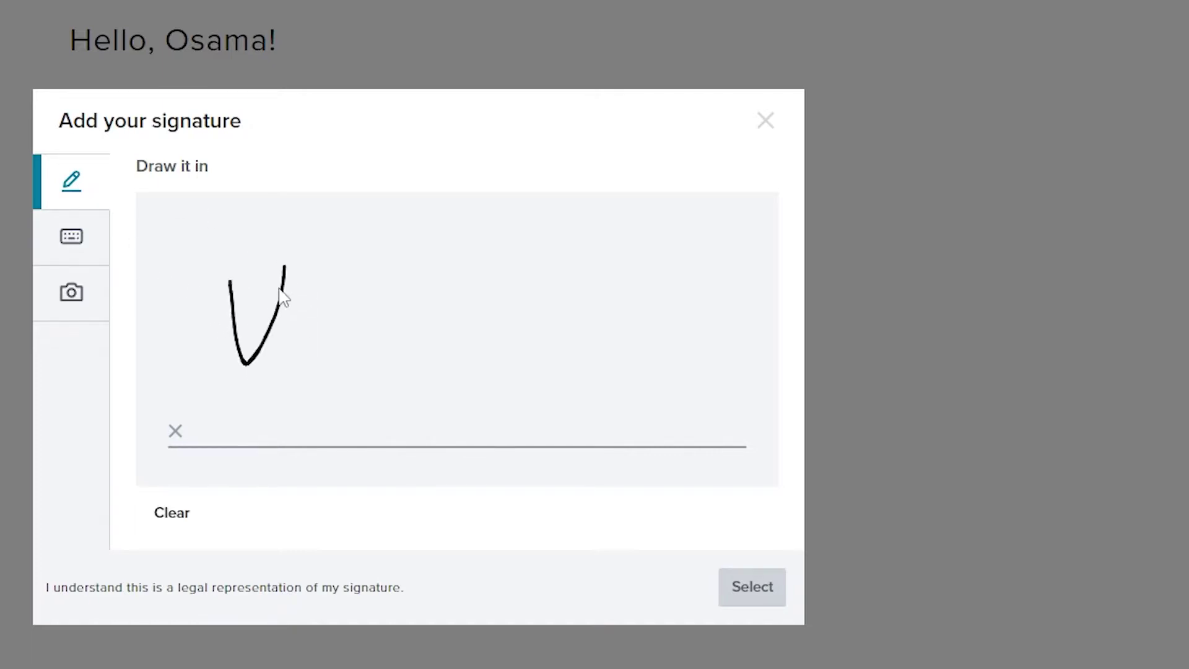
pyautogui.moveTo(363, 285); pyautogui.dragTo(774, 289)
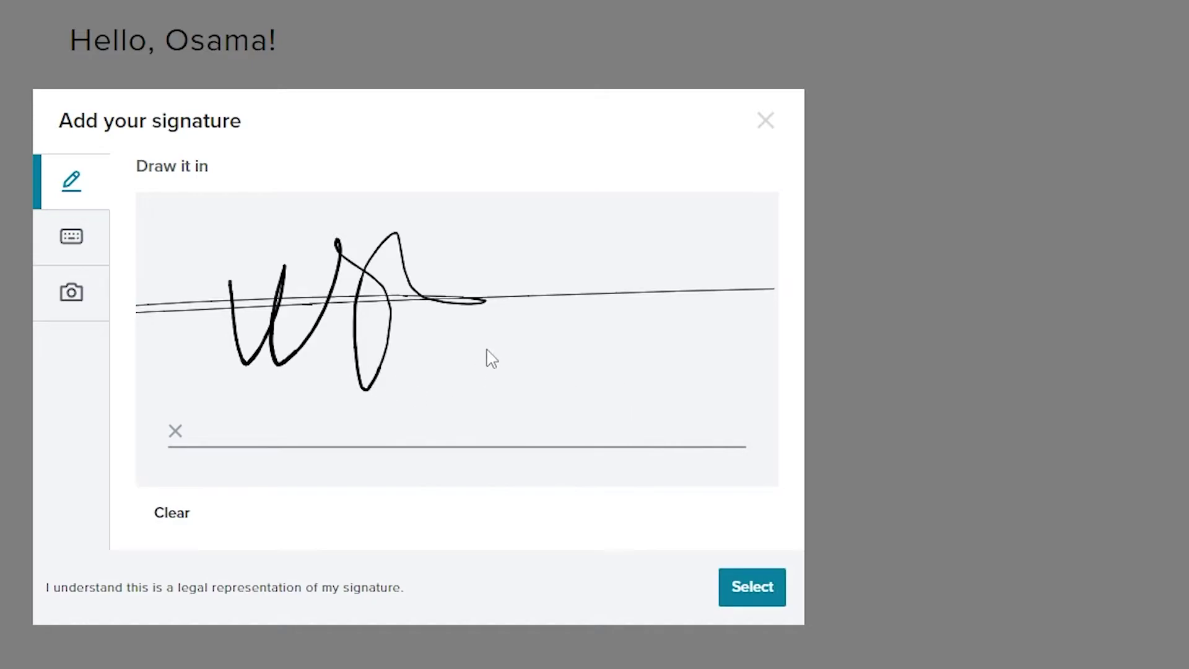
pyautogui.moveTo(495, 371)
pyautogui.mouseDown()
pyautogui.moveTo(716, 411)
pyautogui.moveTo(765, 371)
pyautogui.mouseUp()
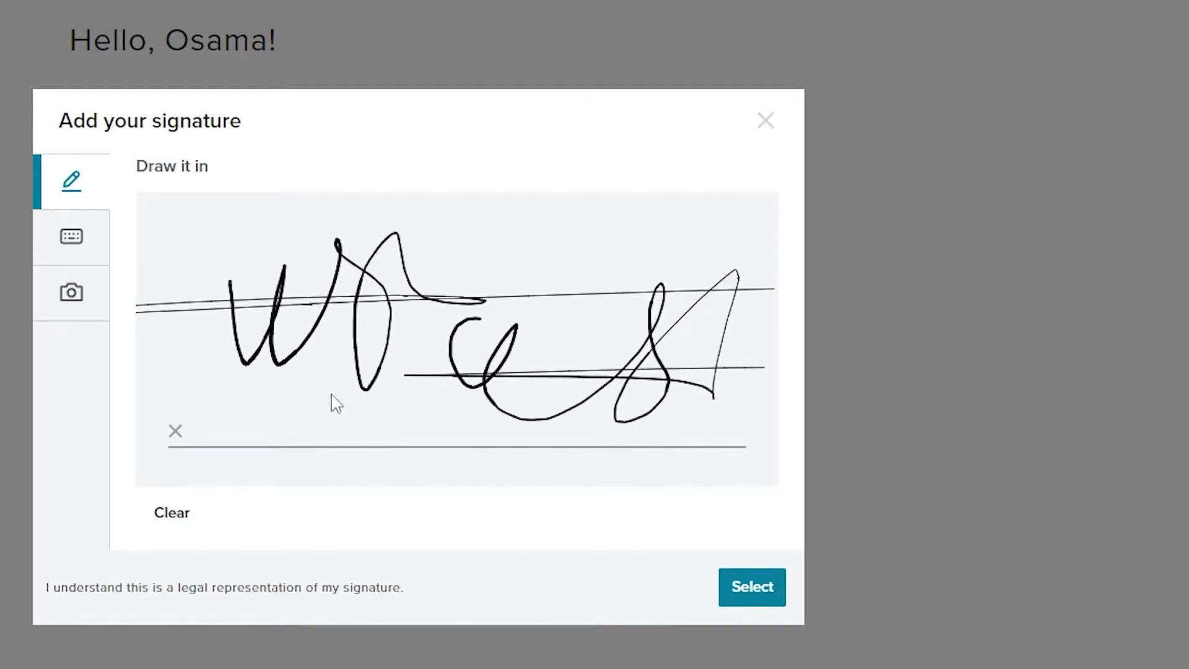
pyautogui.click(162, 514)
# Step: Draw a new freehand signature, save it as the account's signature and check it in the account details
pyautogui.moveTo(252, 397); pyautogui.dragTo(308, 286)
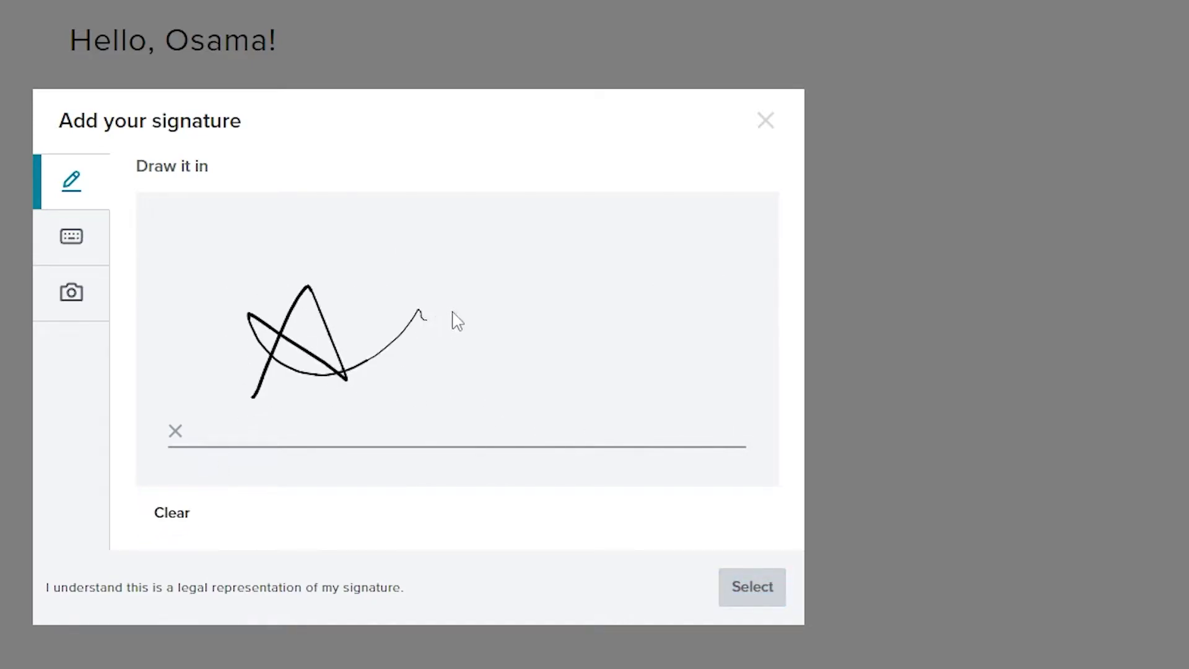
pyautogui.moveTo(451, 323); pyautogui.dragTo(920, 329)
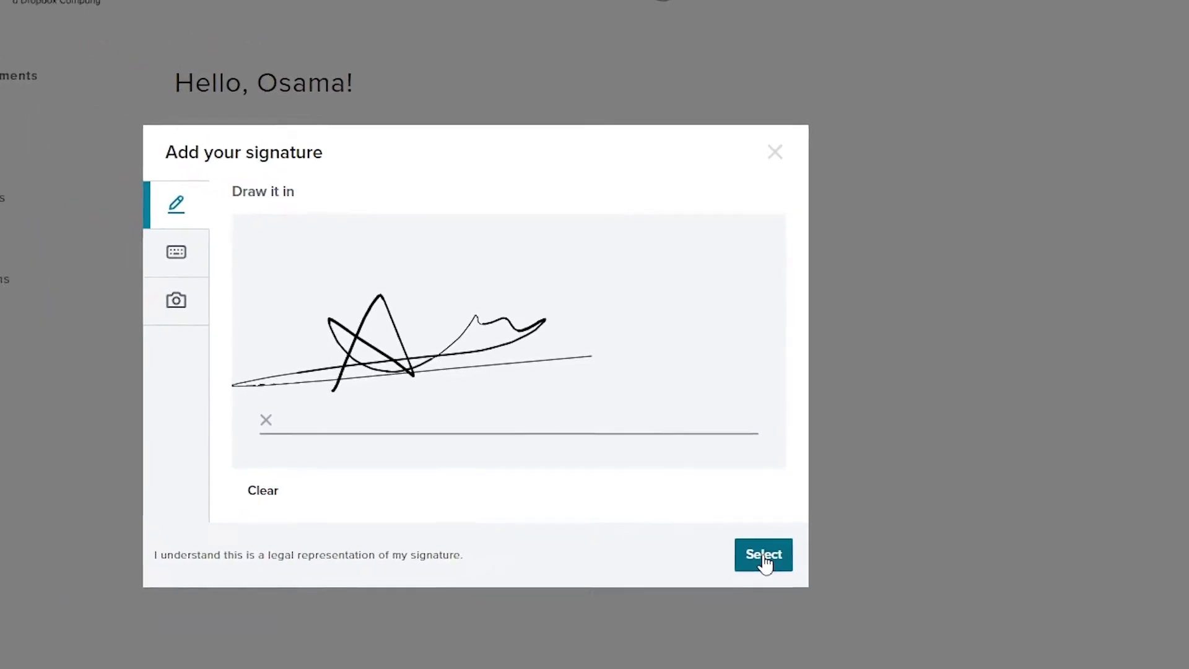
pyautogui.click(753, 591)
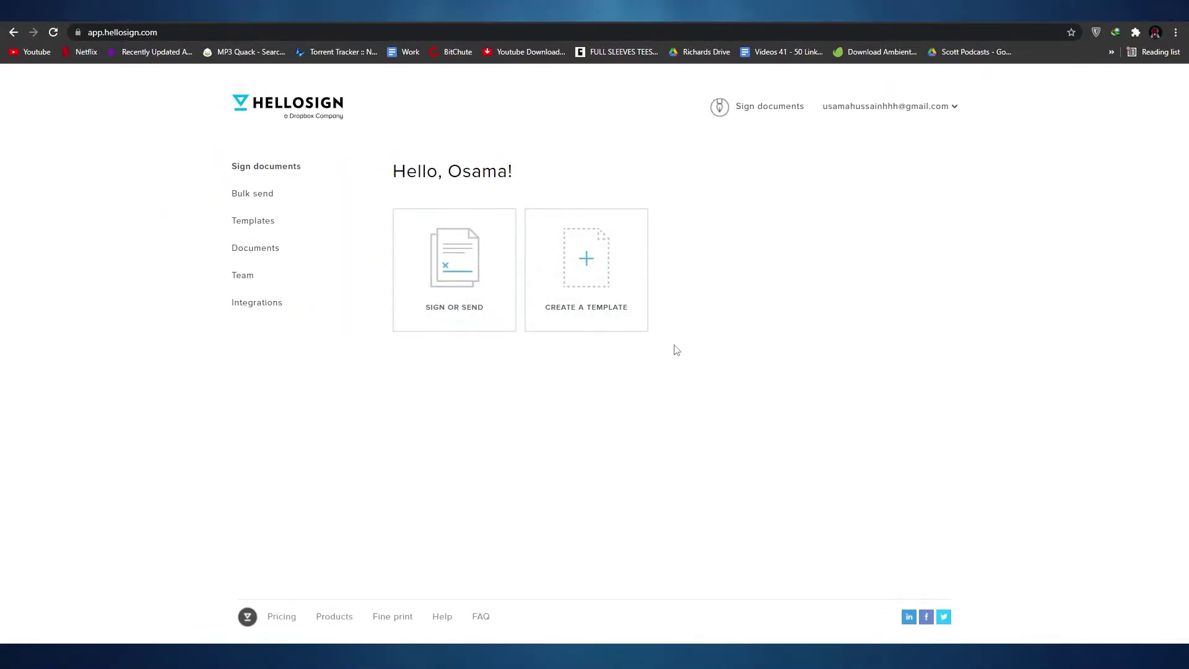
pyautogui.click(878, 106)
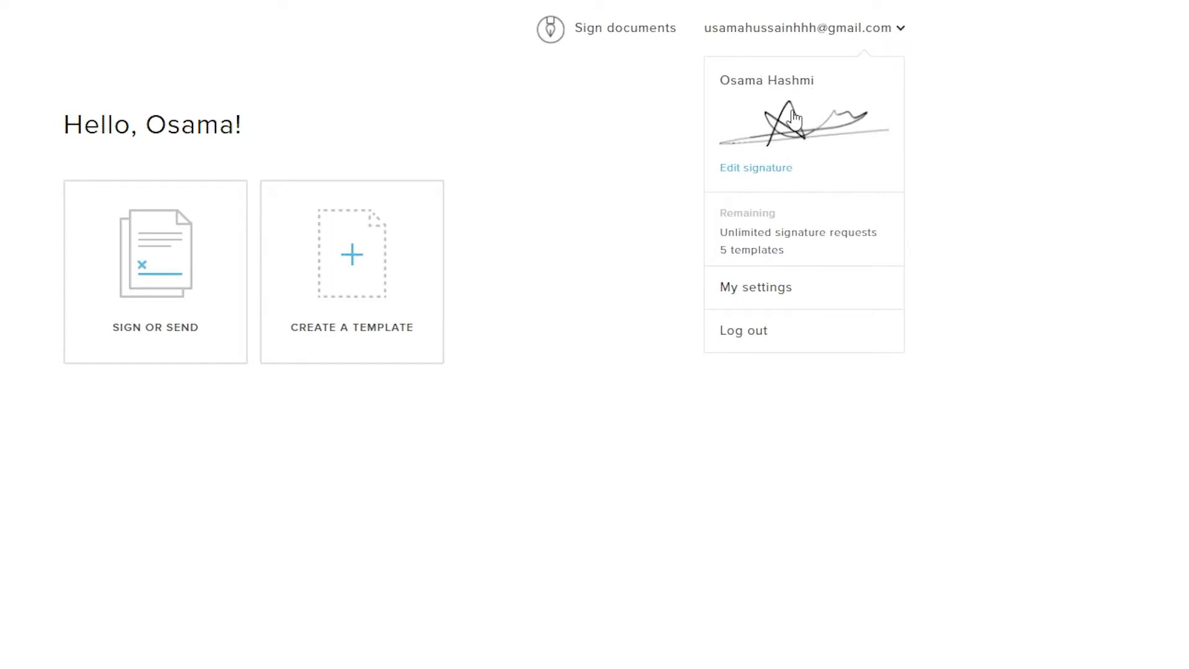
pyautogui.click(390, 506)
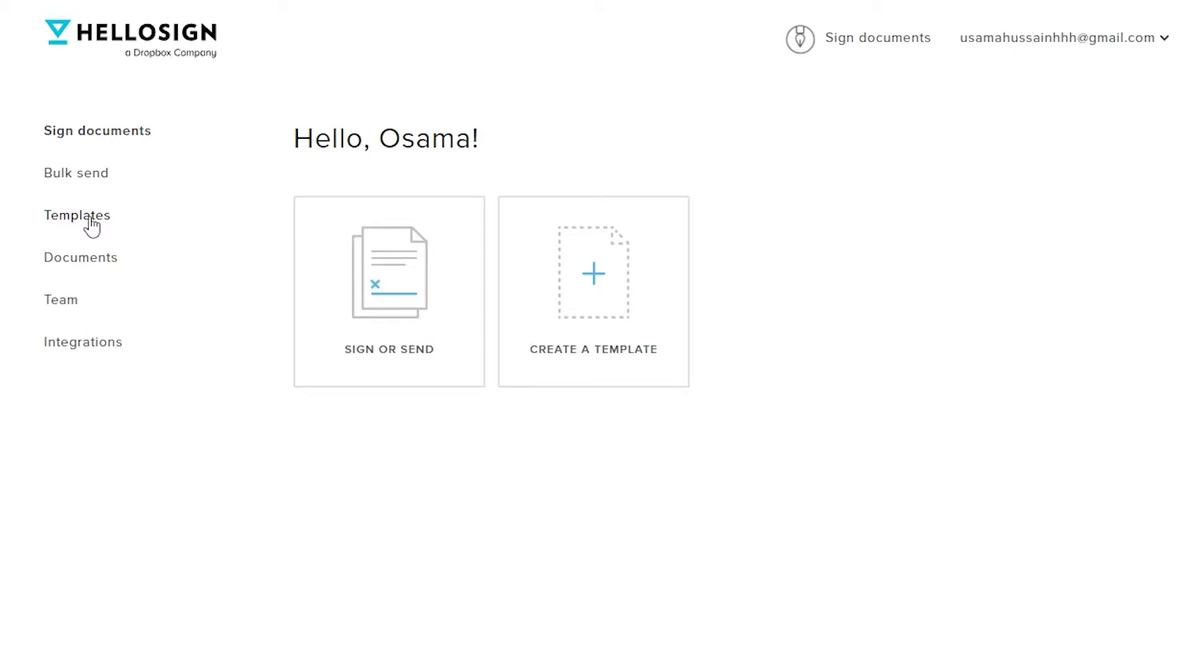
# Step: Open the list of existing templates and start creating the first template from there
pyautogui.click(147, 215)
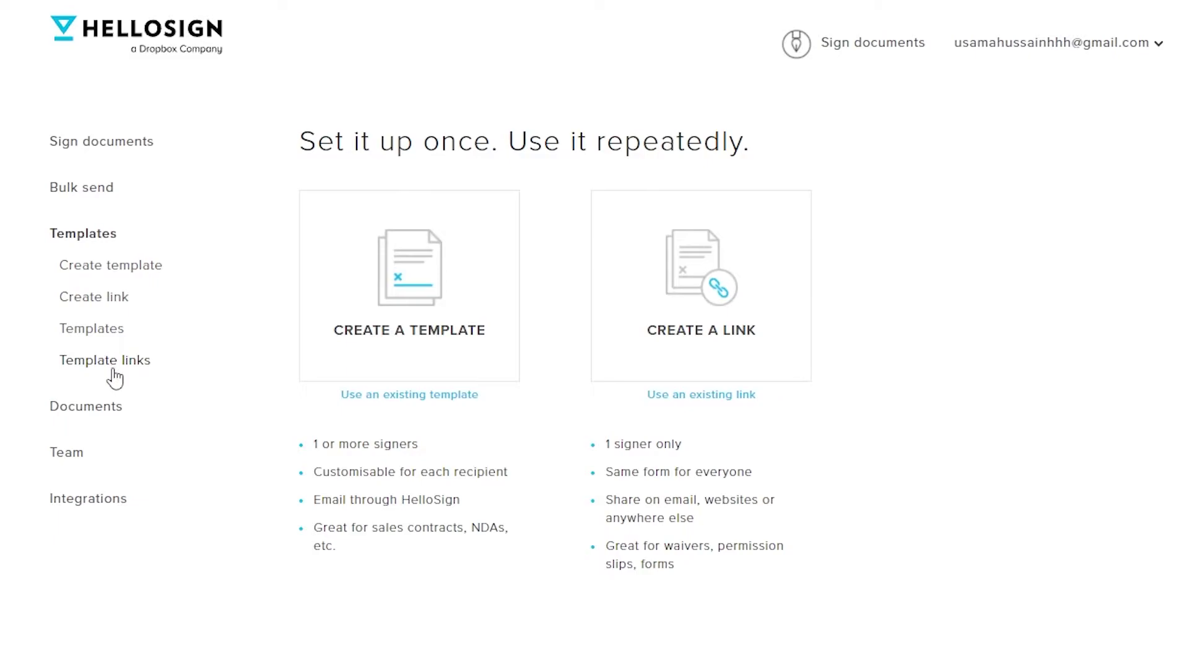
pyautogui.rightClick(108, 337)
pyautogui.click(126, 344)
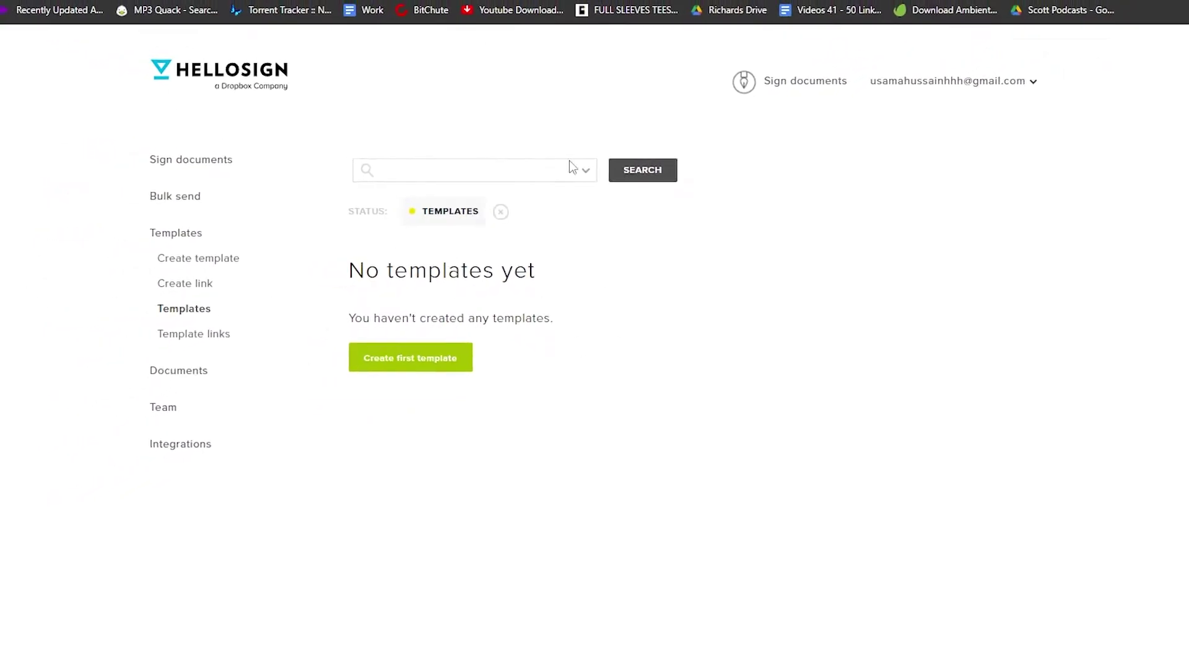
pyautogui.click(420, 368)
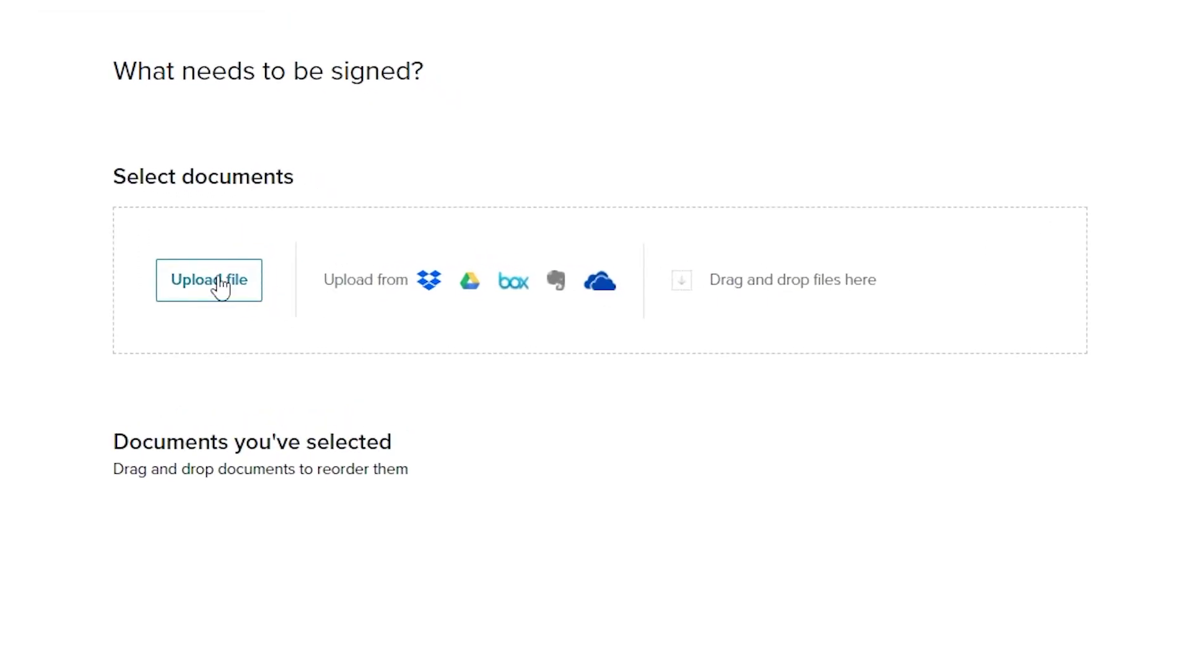
# Step: Upload the fw8ben PDF from the computer's Documents folder as the template's document
pyautogui.click(219, 282)
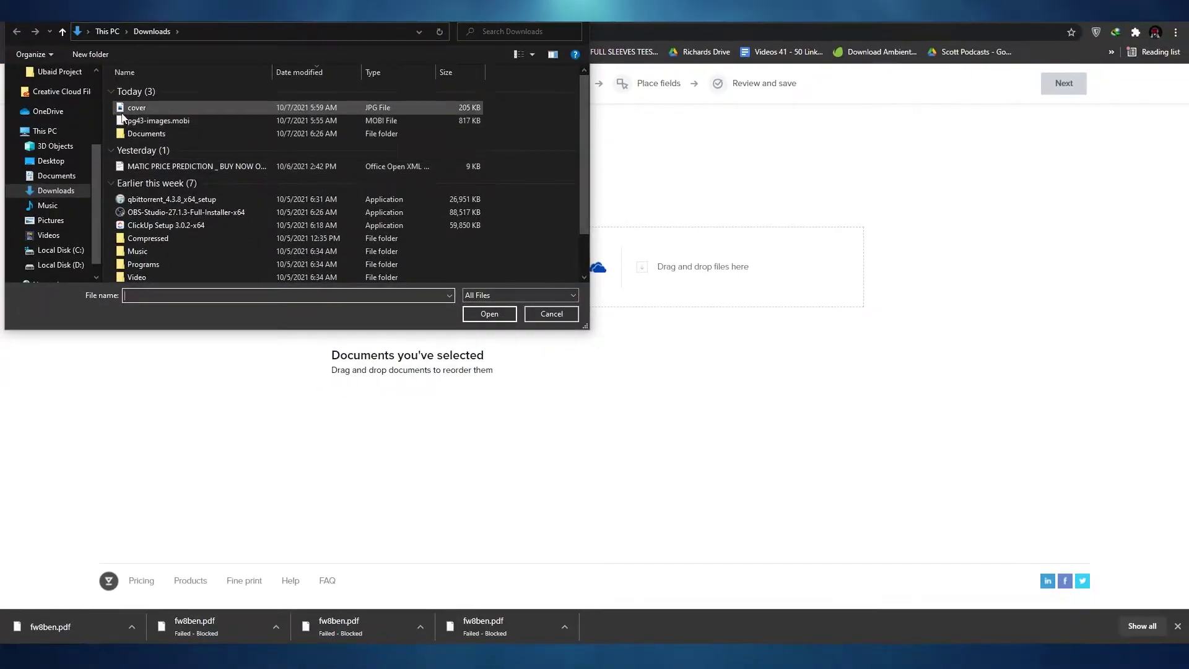
pyautogui.scroll(3, 62, 143)
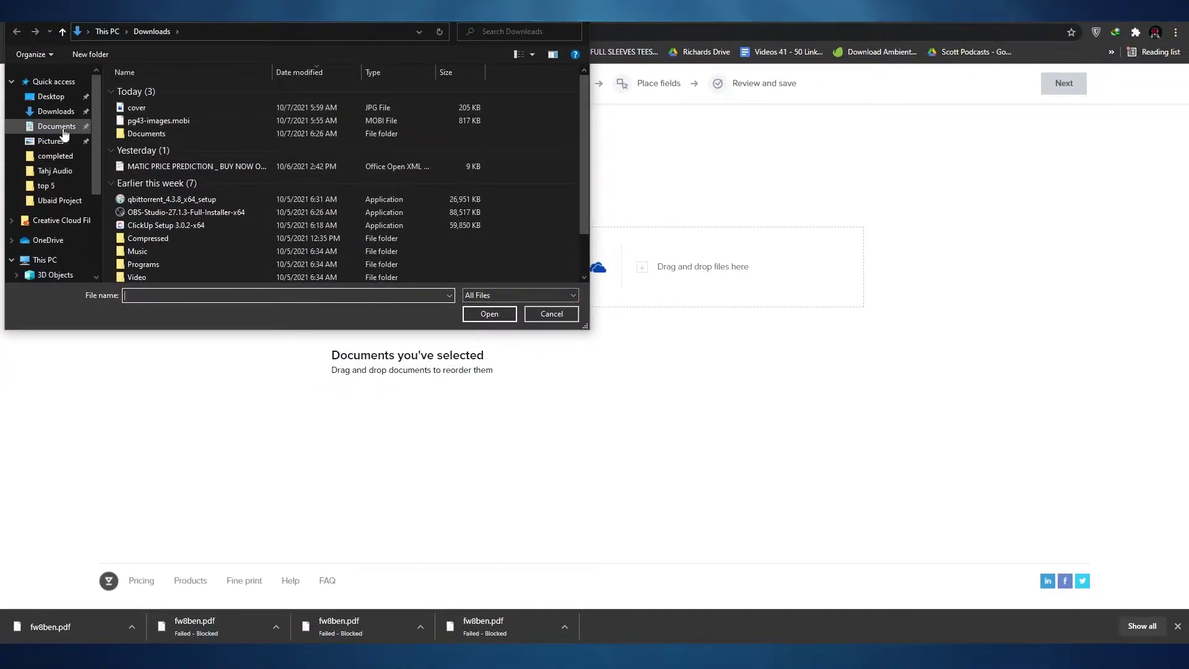
pyautogui.click(64, 130)
pyautogui.click(209, 128)
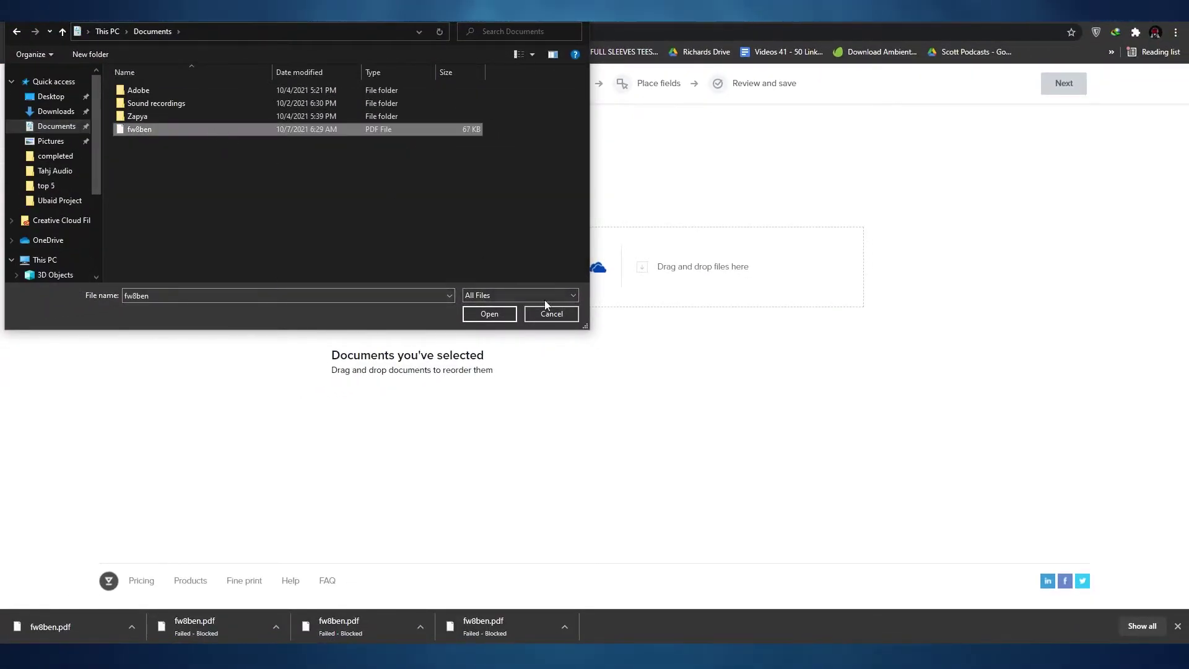
pyautogui.click(489, 313)
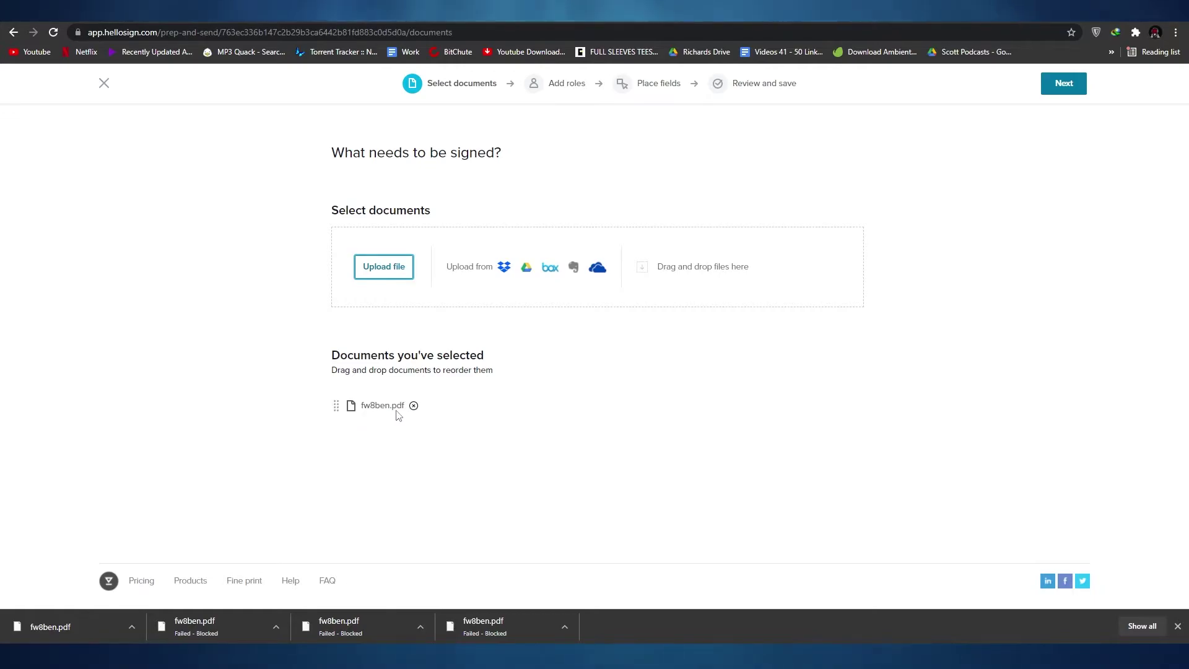
# Step: Continue with the uploaded document, keep the single Signer role and include the PDF's pre-existing fields
pyautogui.click(1058, 83)
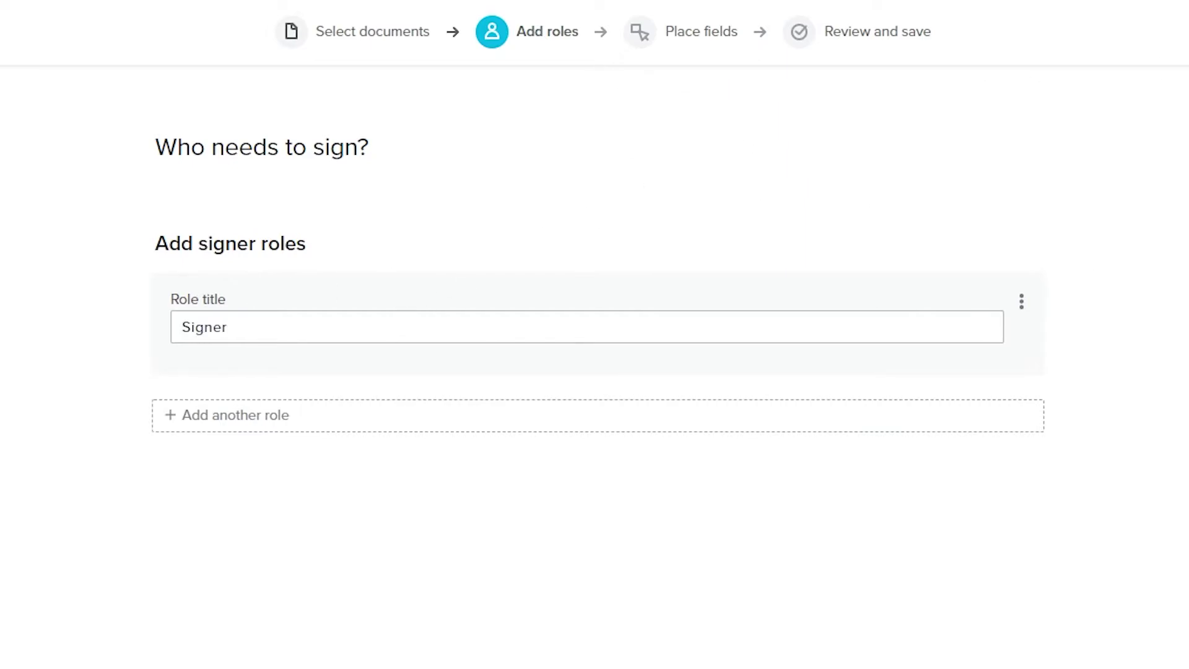
pyautogui.click(1163, 64)
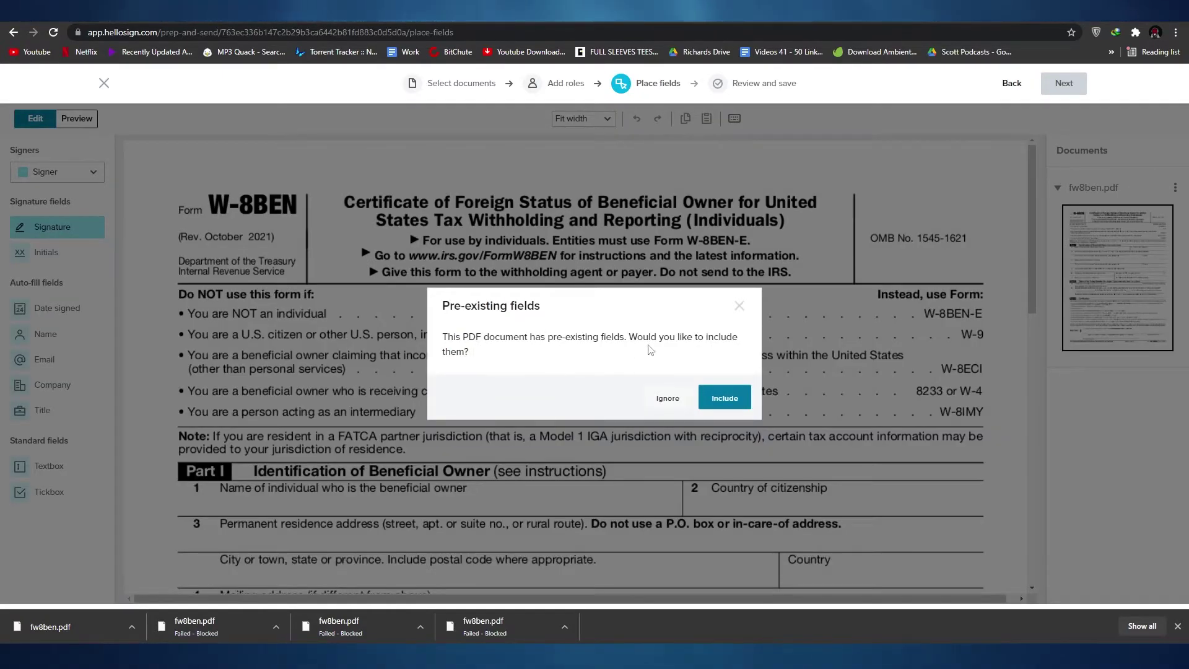
pyautogui.click(722, 408)
# Step: Examine the included fields across the W-8BEN form and try shifting the line 1 name textbox slightly
pyautogui.scroll(-2, 736, 384)
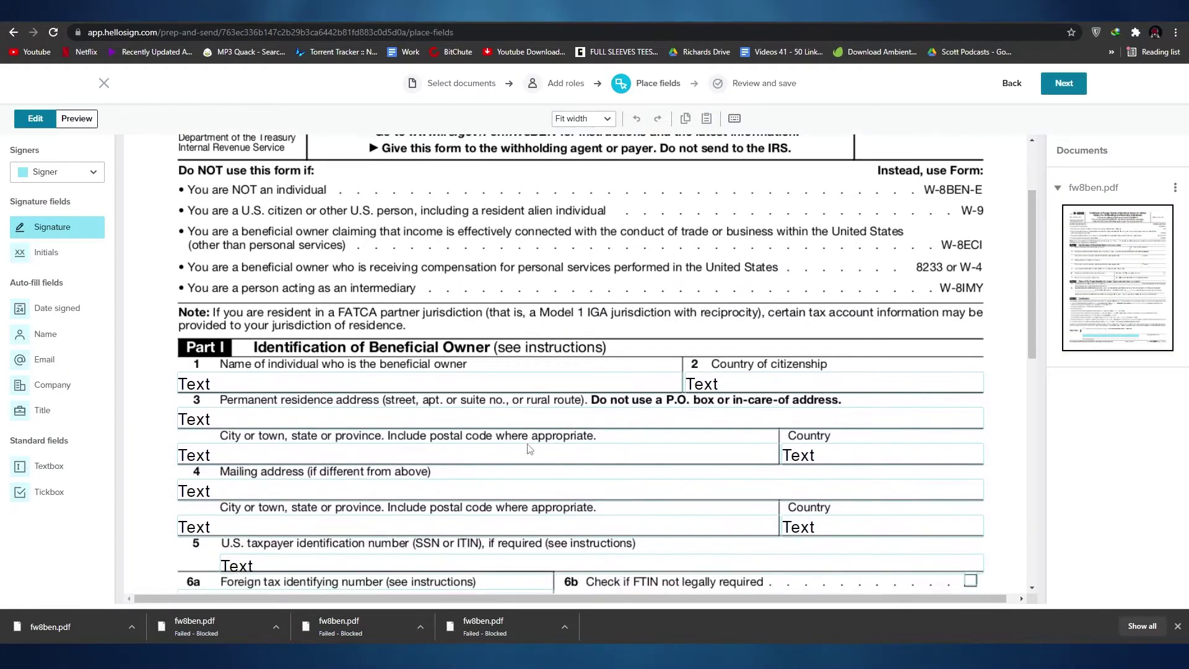
pyautogui.scroll(-2, 495, 347)
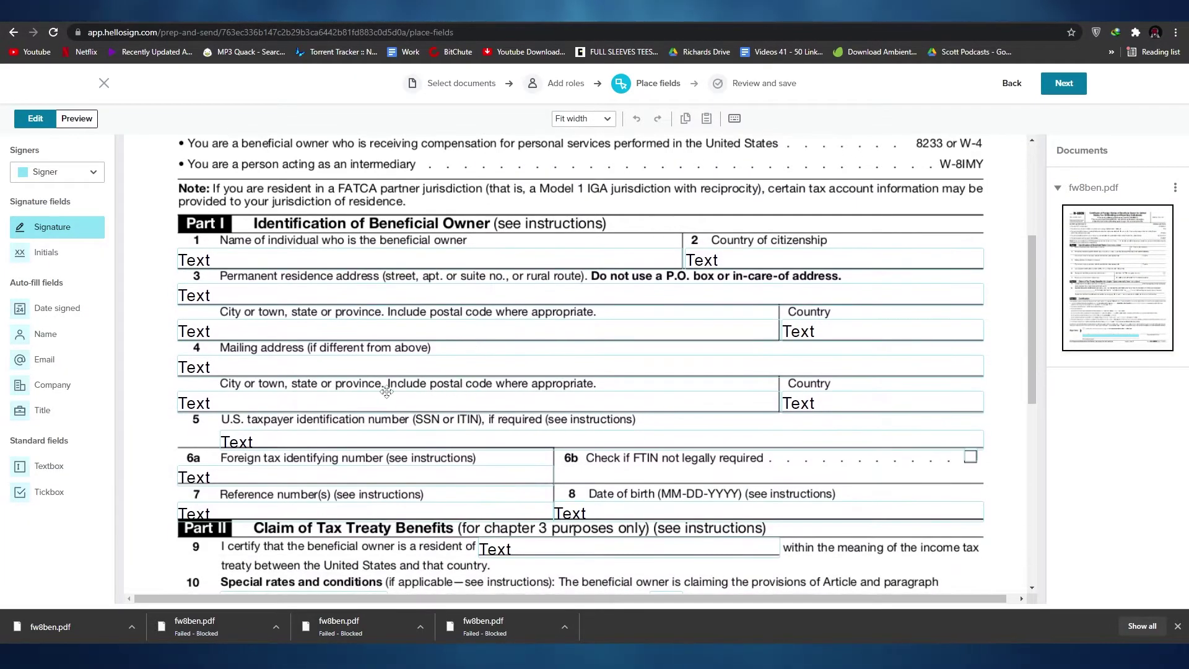
pyautogui.scroll(1, 281, 322)
pyautogui.click(384, 321)
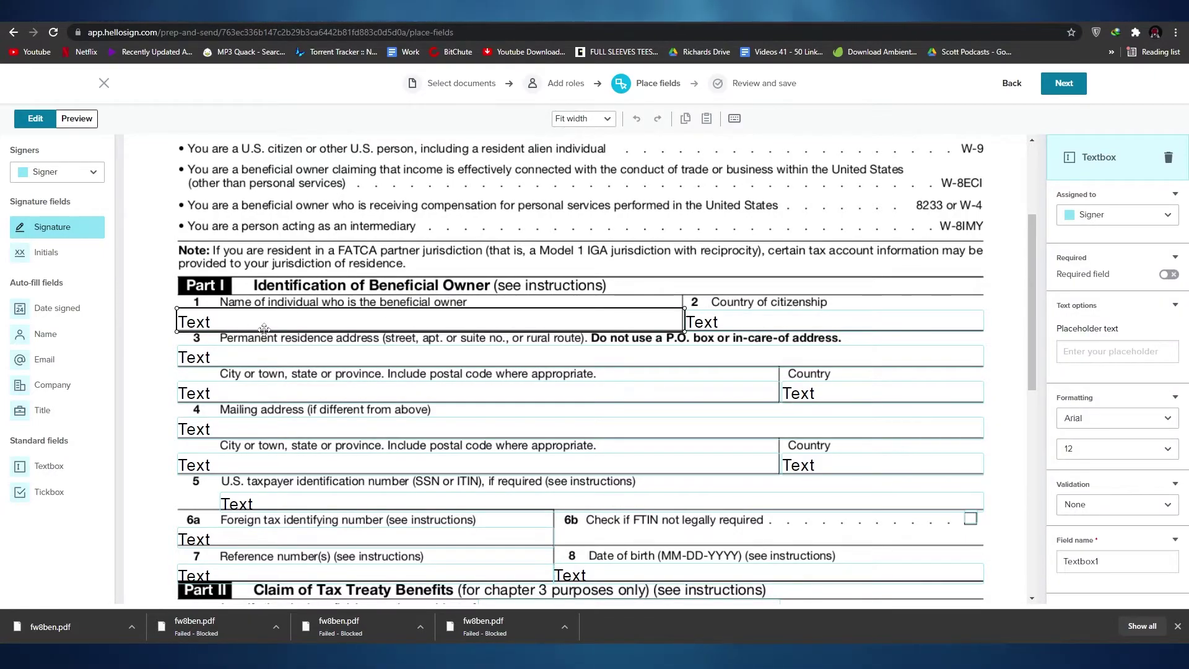
pyautogui.scroll(3, 380, 398)
pyautogui.scroll(-12, 380, 398)
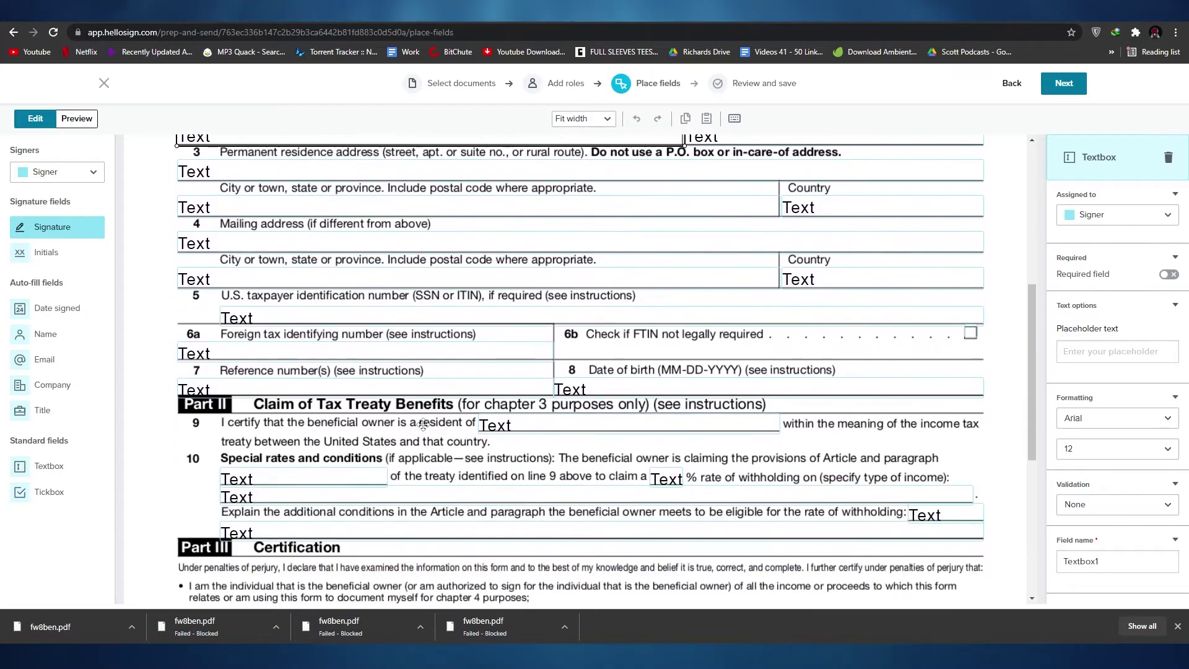
pyautogui.scroll(12, 426, 429)
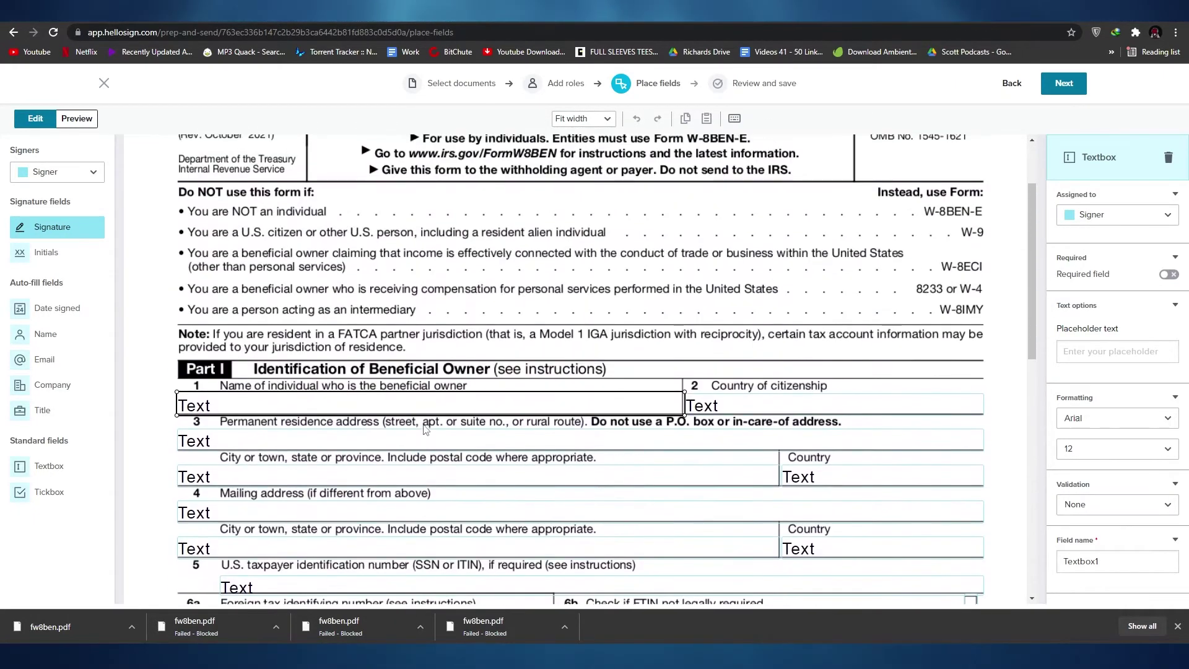
pyautogui.scroll(-7, 421, 451)
pyautogui.scroll(4, 422, 451)
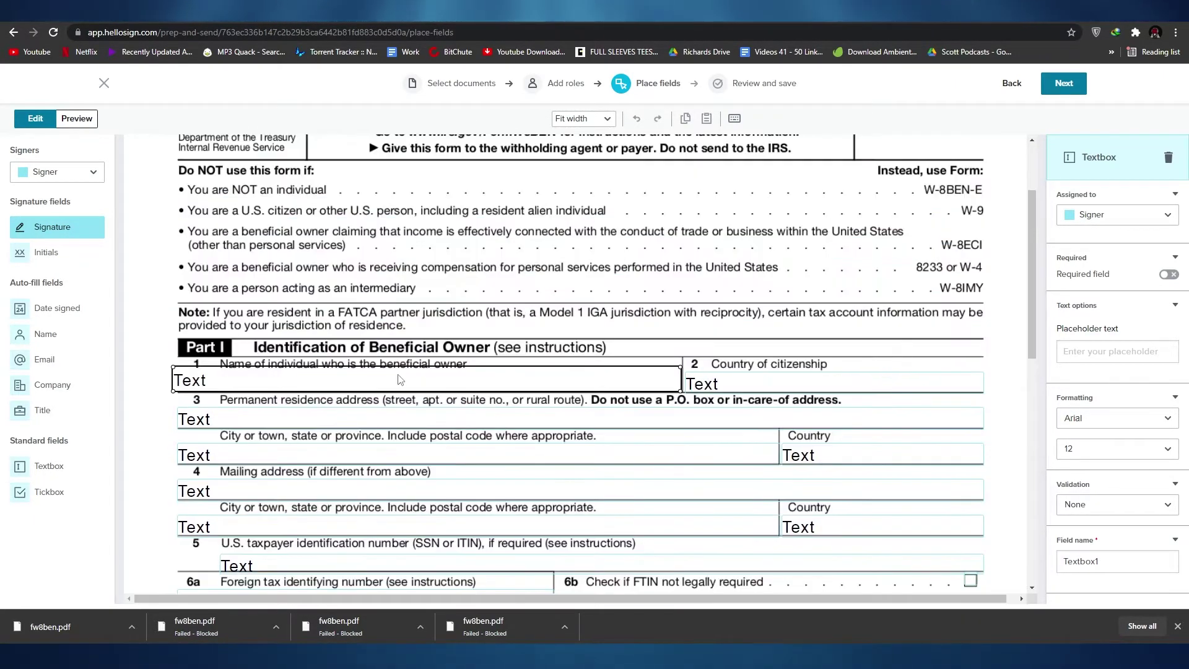
pyautogui.moveTo(401, 380); pyautogui.dragTo(404, 382)
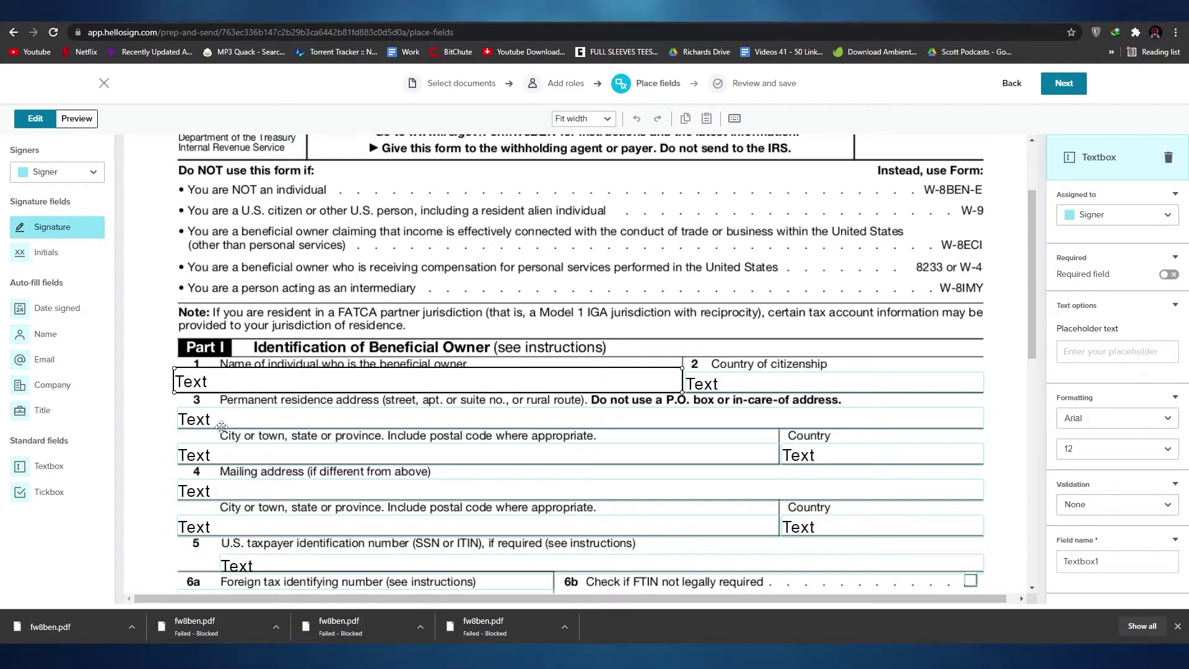
pyautogui.click(619, 309)
# Step: Try placing an extra Signature field on the Sign Here line at the end of the form and delete it
pyautogui.scroll(-2, 619, 310)
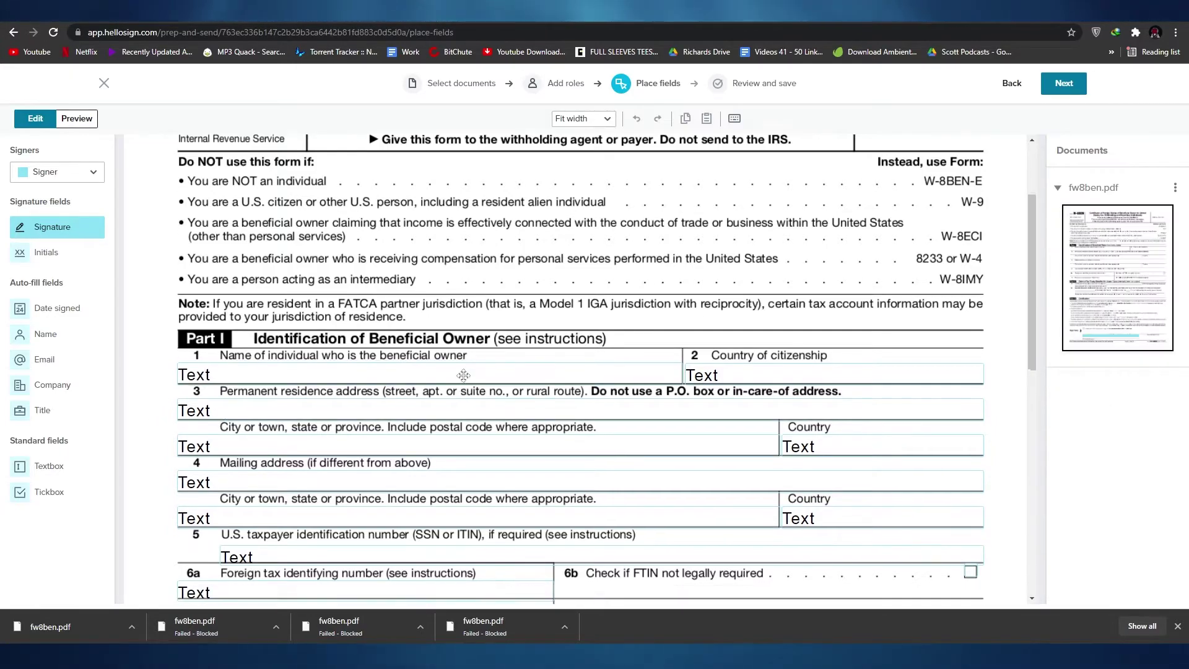
pyautogui.scroll(-9, 621, 318)
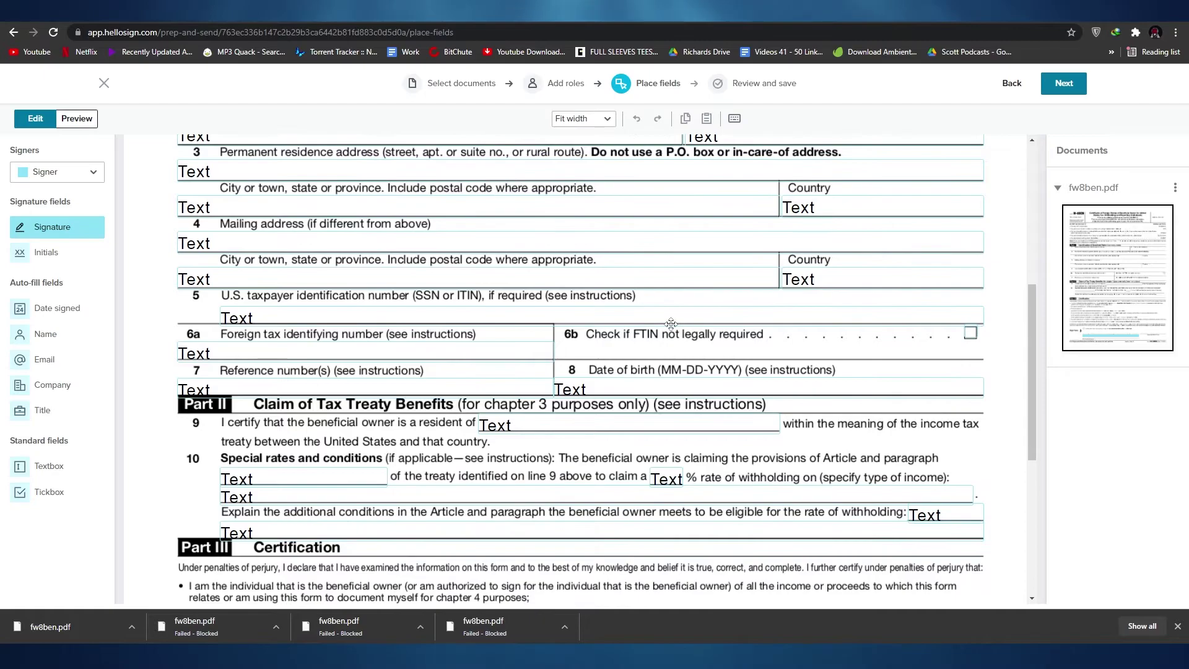
pyautogui.click(312, 476)
pyautogui.moveTo(312, 476); pyautogui.dragTo(387, 476)
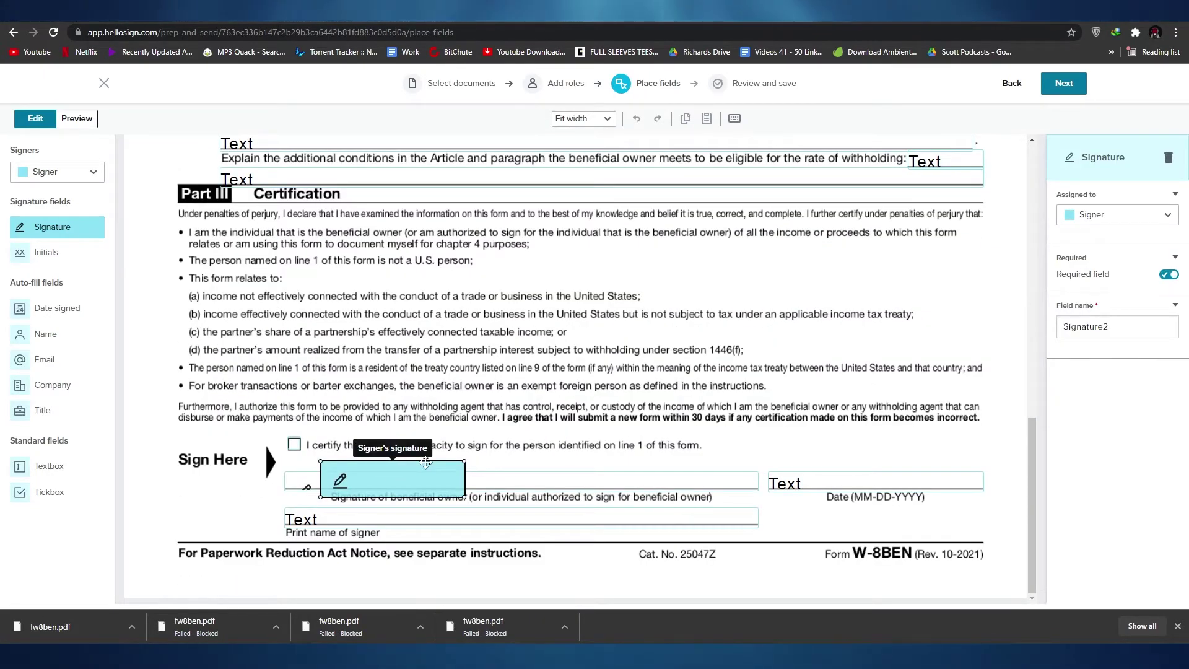
pyautogui.press('Delete')
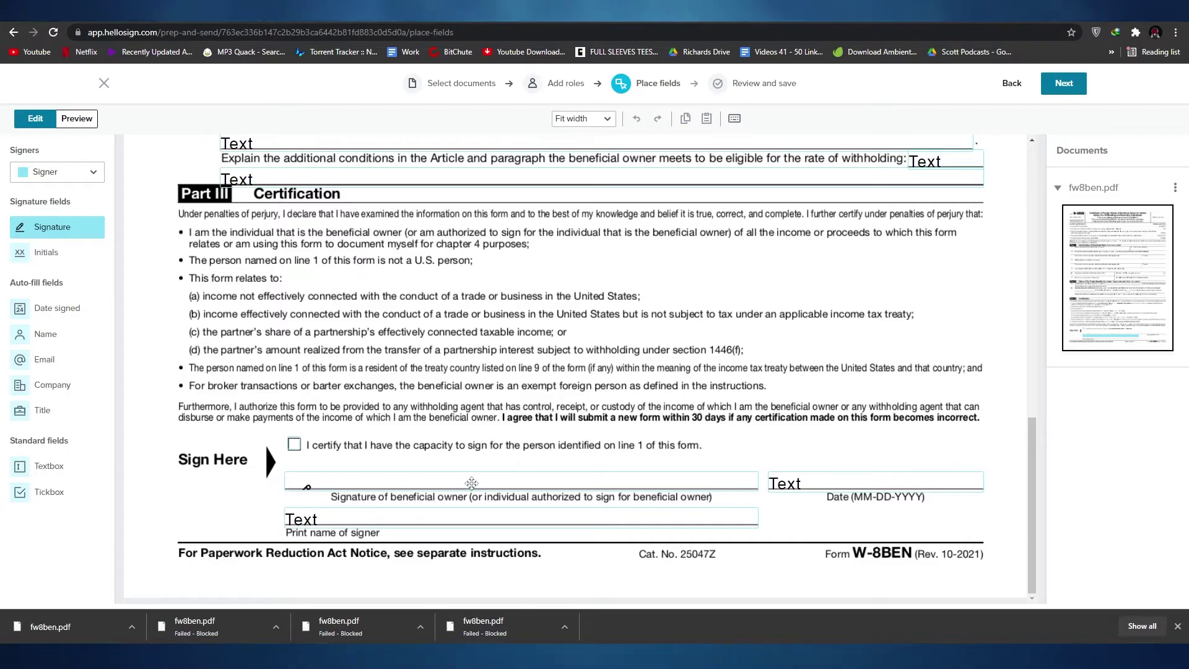
# Step: Assign the form's existing beneficial owner signature field to Me (now) and insert the saved signature
pyautogui.click(469, 480)
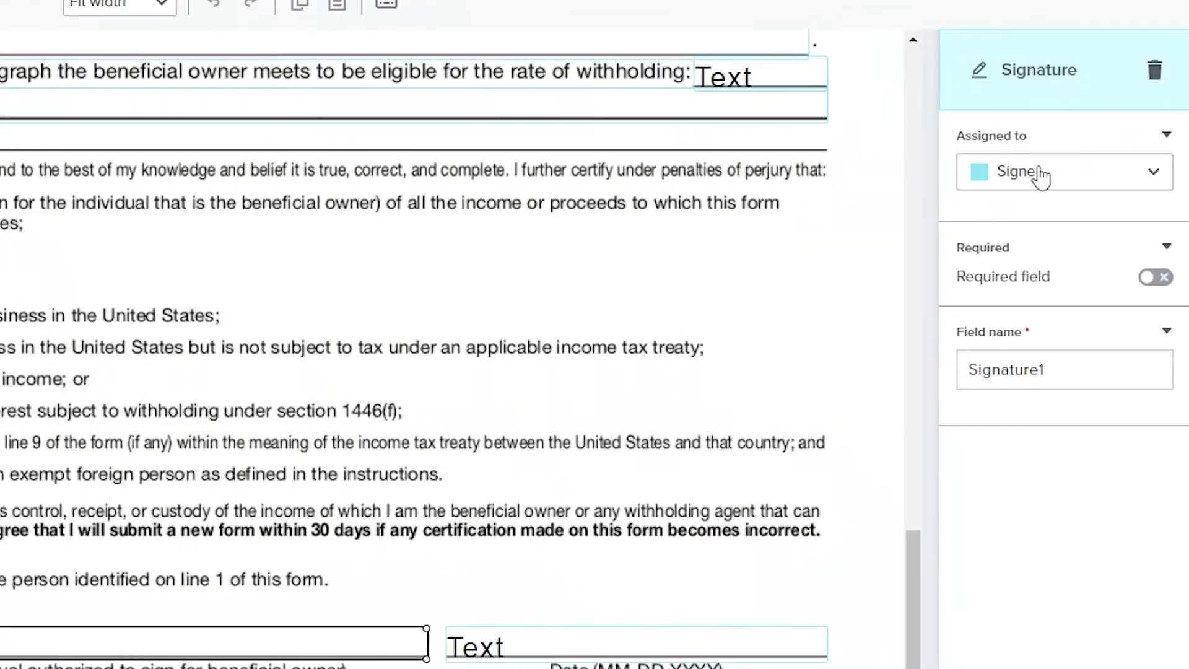
pyautogui.click(1074, 205)
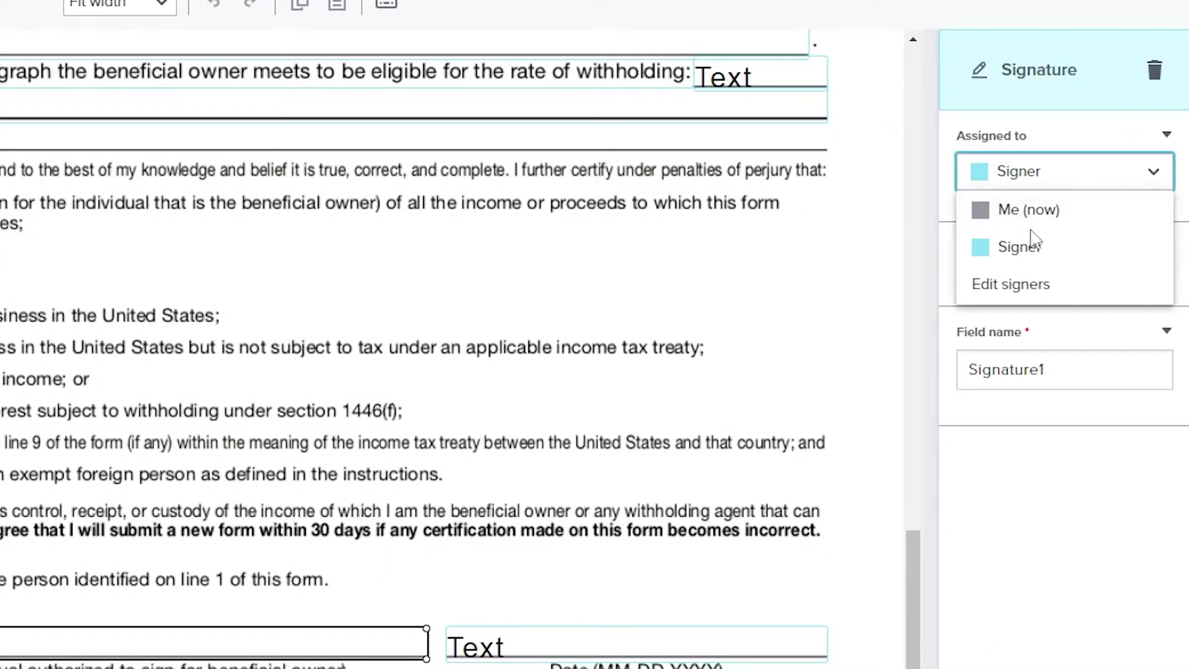
pyautogui.click(1029, 211)
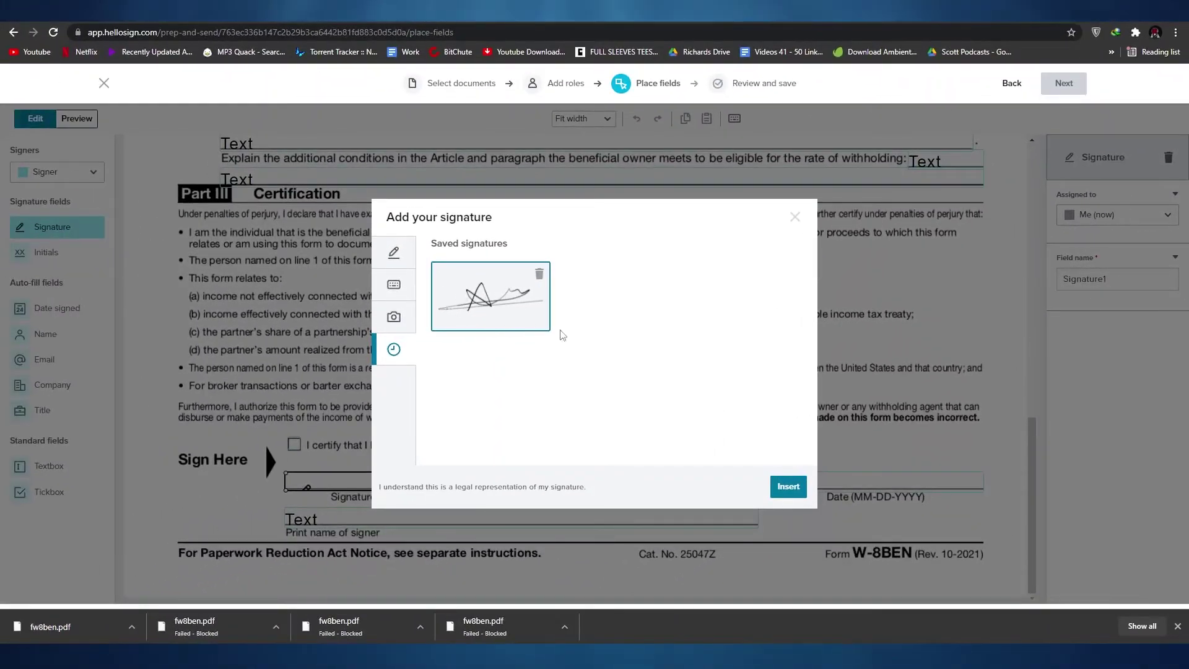
pyautogui.click(788, 486)
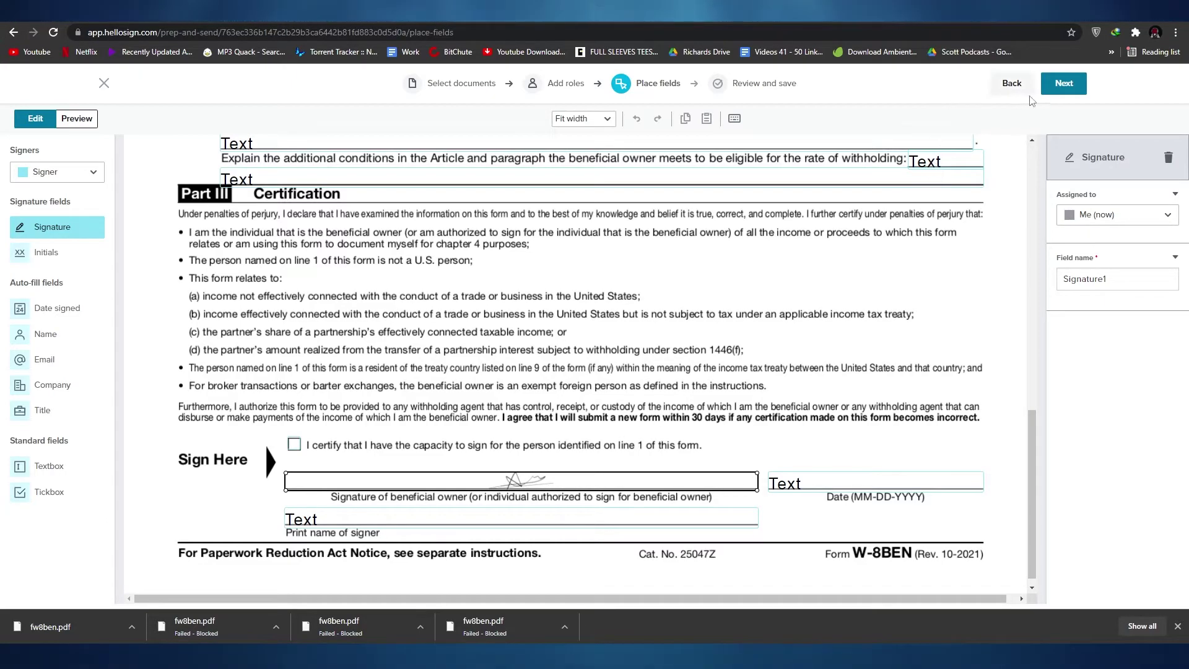
# Step: Continue to the review, title the template w8benform, save it and dismiss the sharing offer
pyautogui.click(1064, 85)
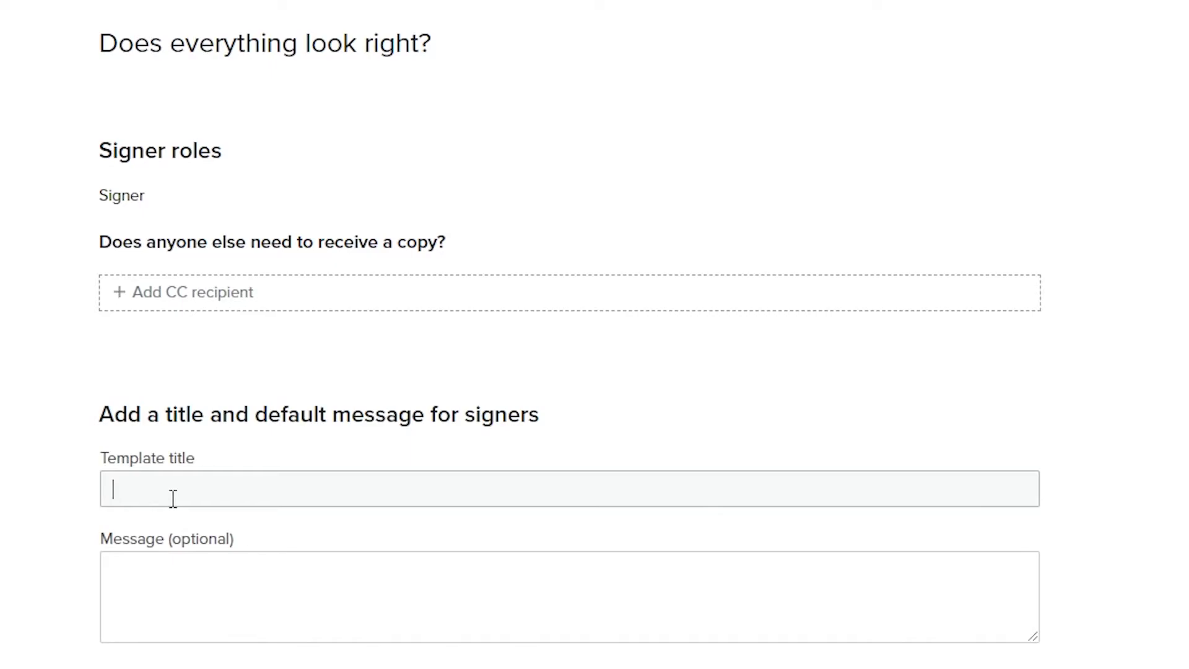
pyautogui.write('w8benform')
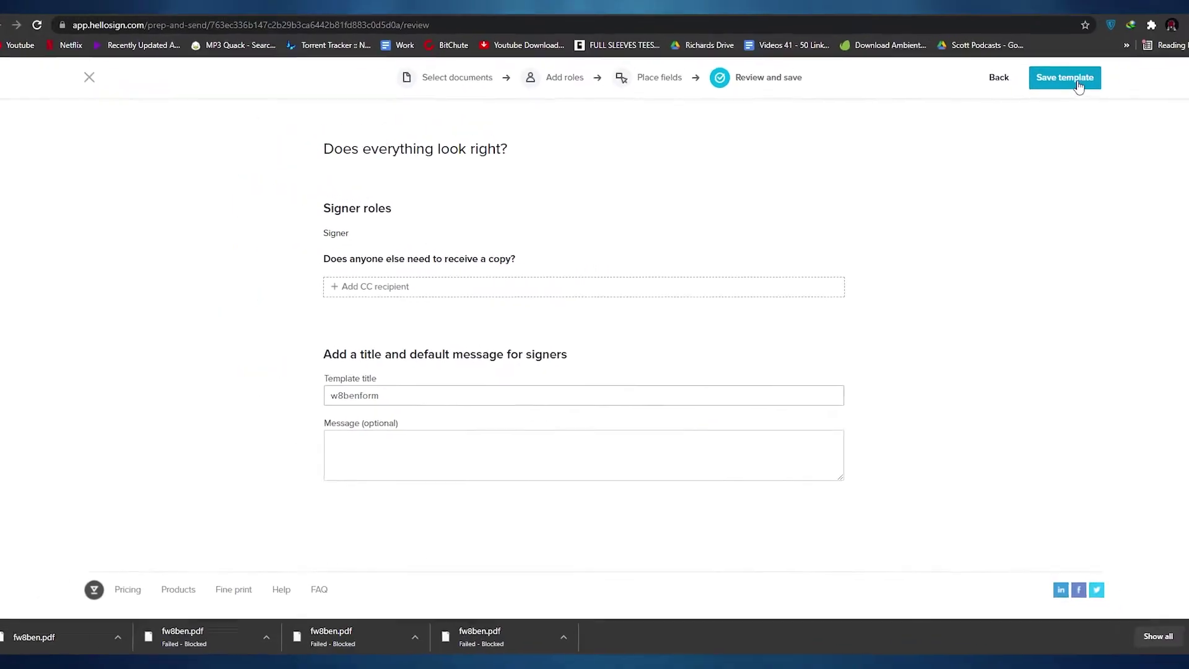
pyautogui.click(1076, 80)
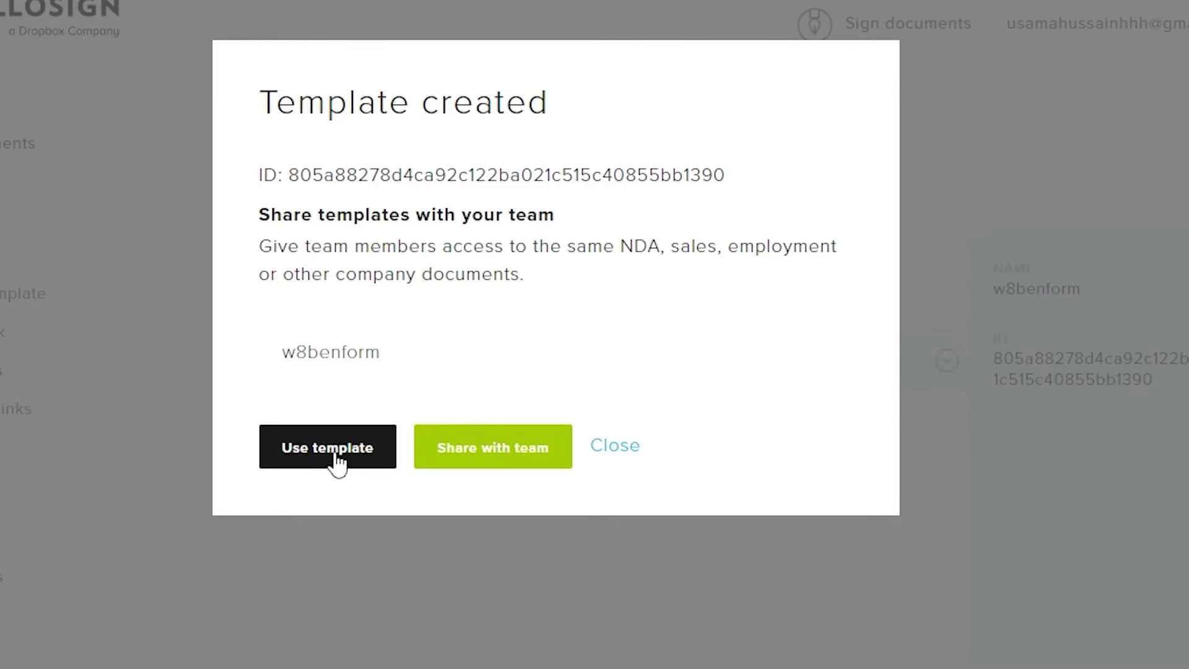
pyautogui.click(609, 449)
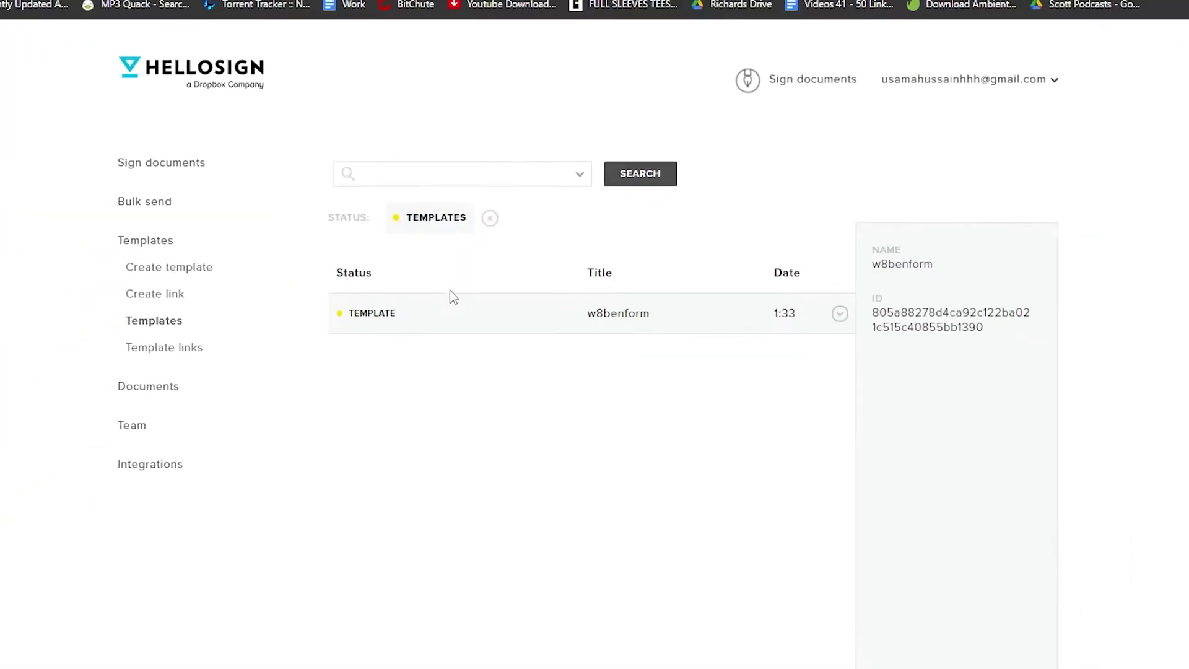
pyautogui.click(841, 314)
pyautogui.click(318, 371)
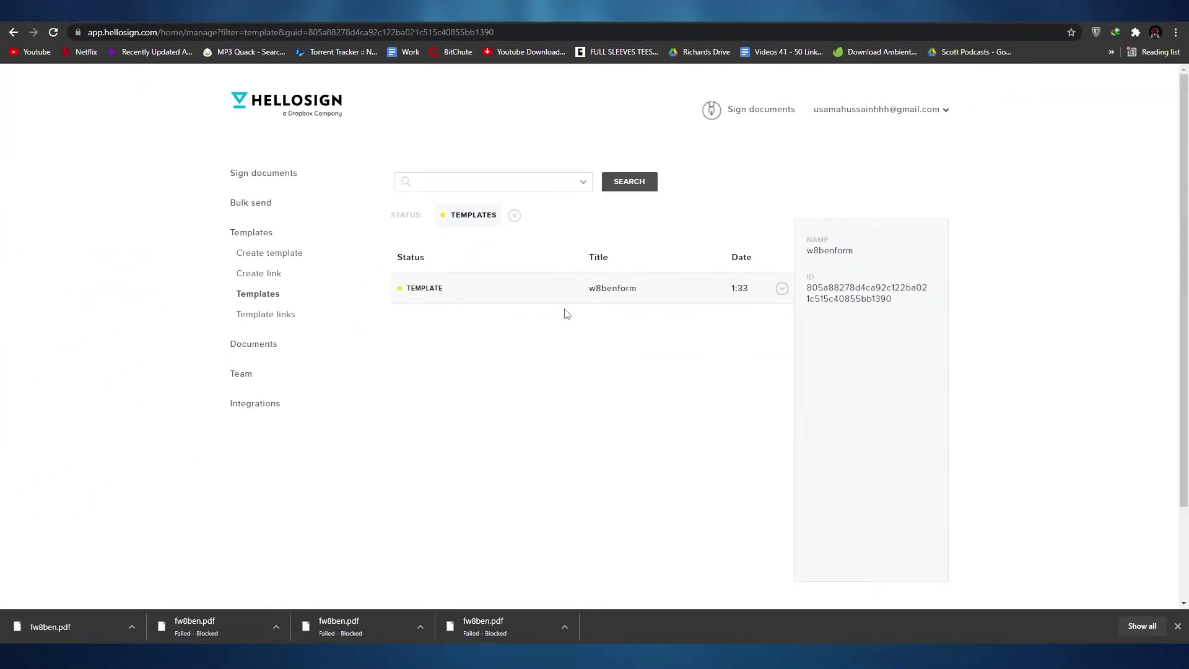
# Step: Open the documents overview and look through its status categories, from Out for signature to Deleted for everyone
pyautogui.click(248, 349)
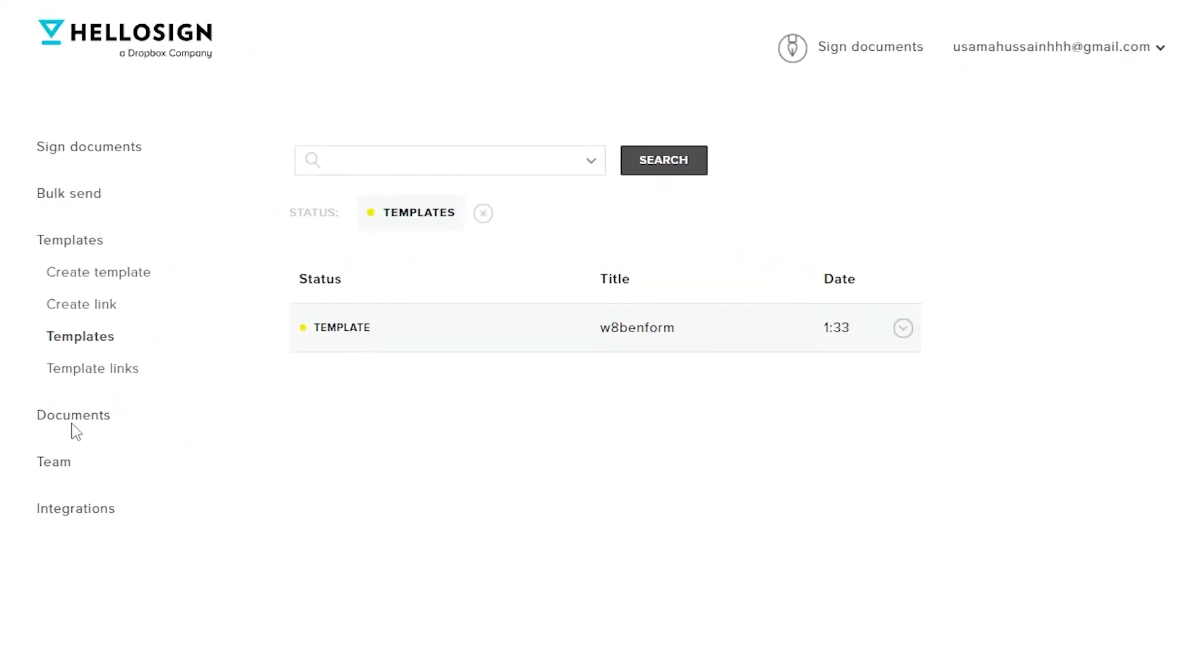
pyautogui.click(74, 427)
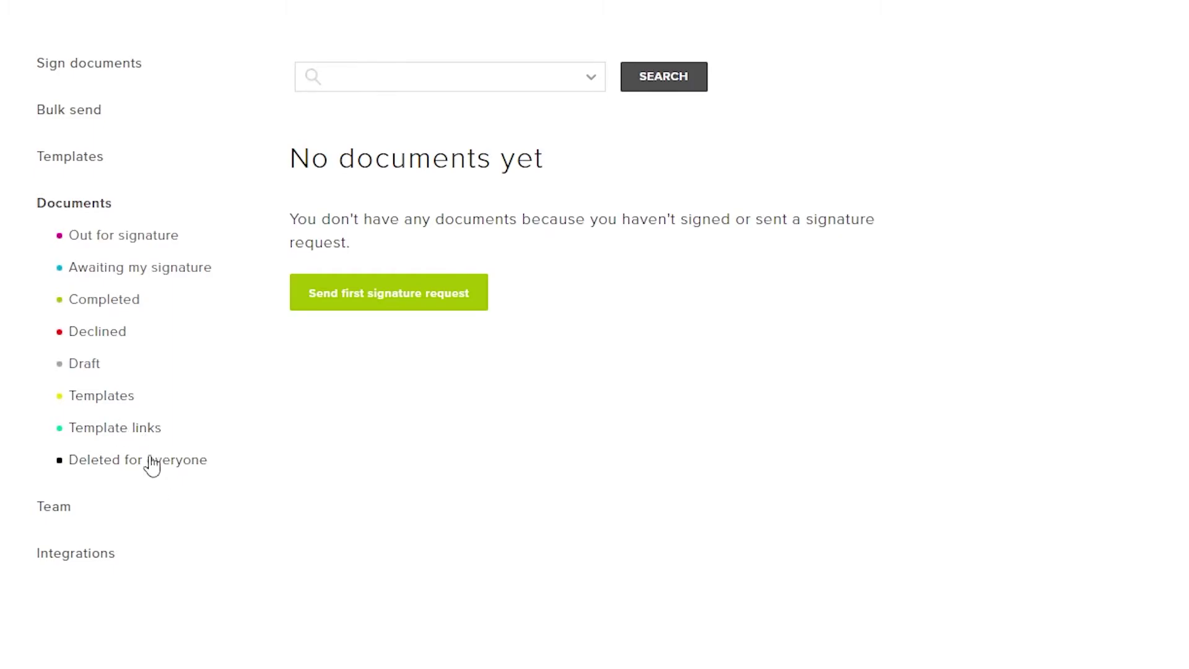
pyautogui.scroll(2, 644, 507)
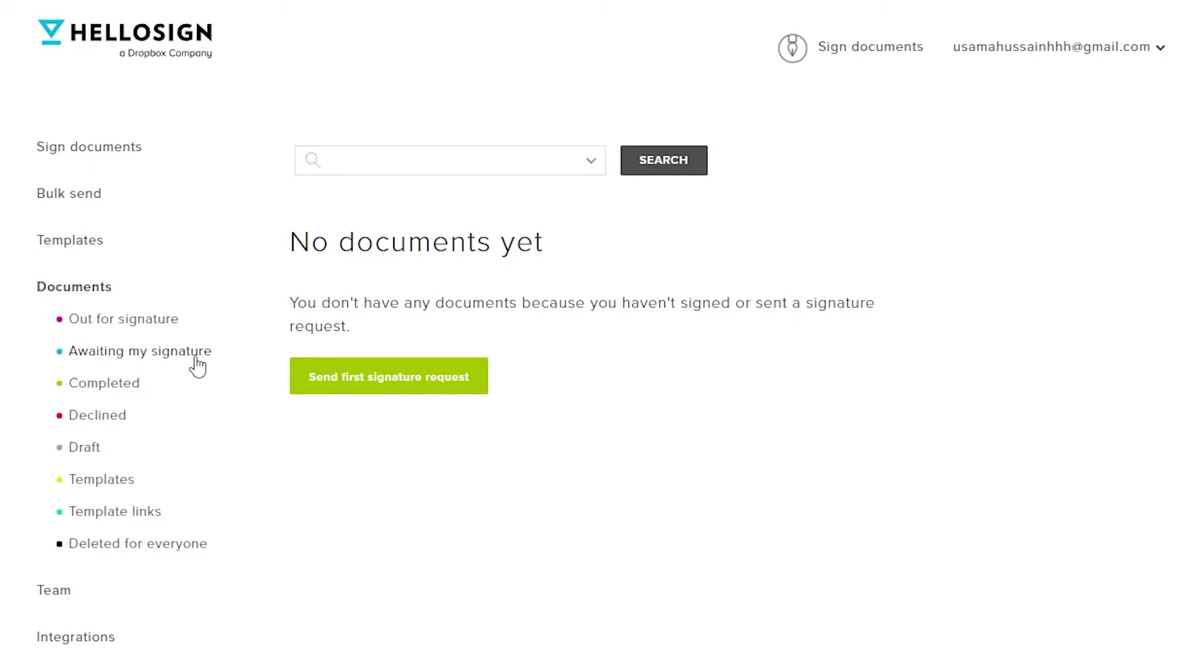
pyautogui.scroll(-3, 72, 456)
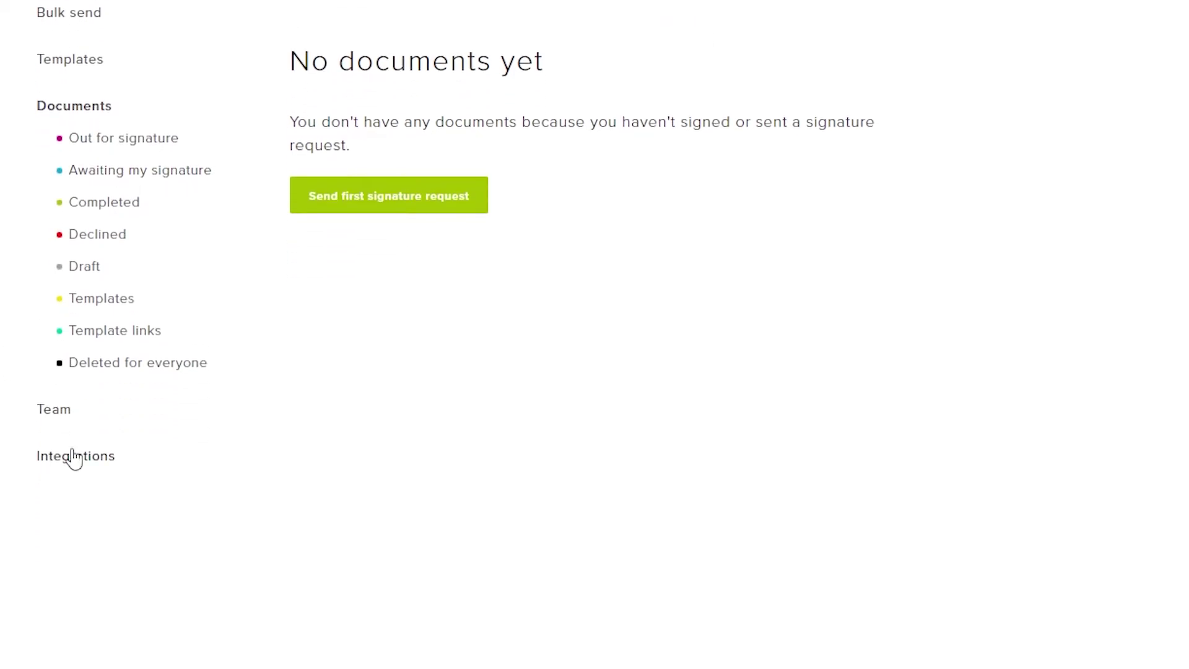
# Step: View the team's members and seats, and look at the integrations available for the account
pyautogui.click(64, 419)
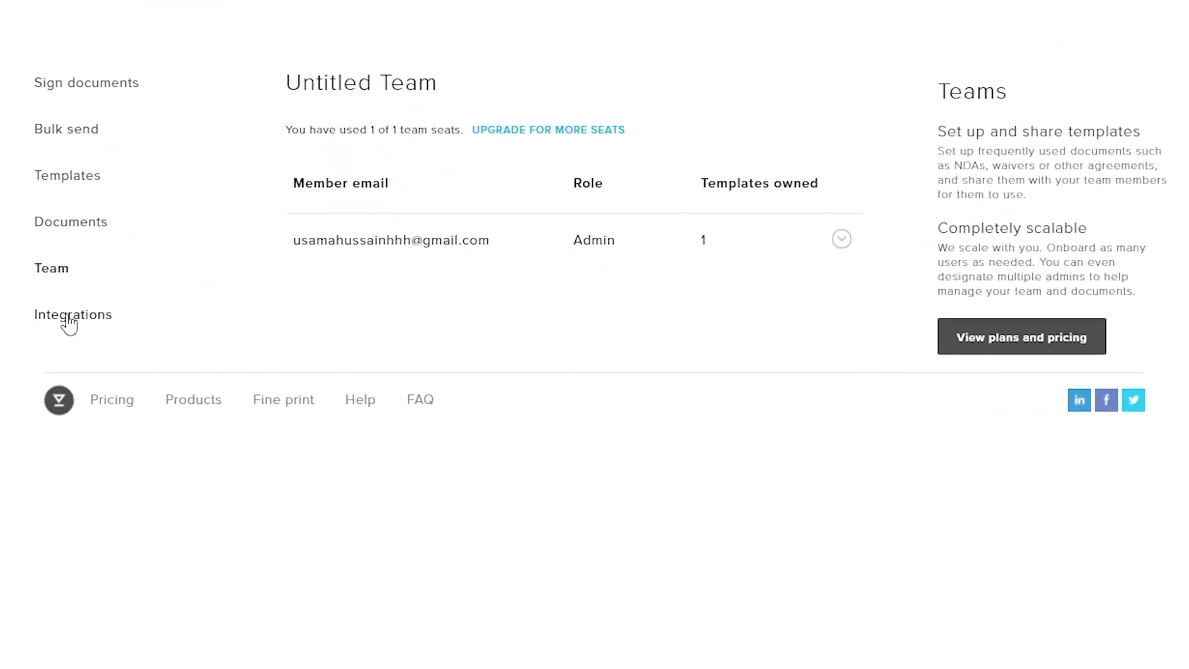
pyautogui.click(87, 318)
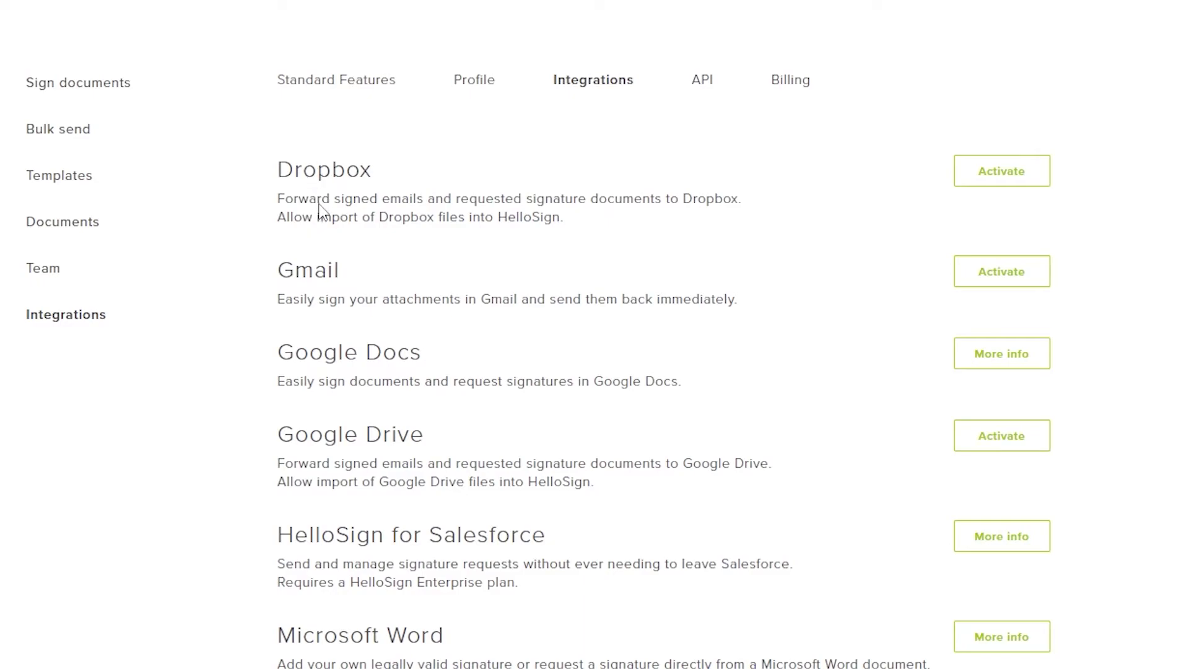
# Step: Examine the full list of available integrations, from Dropbox and Gmail through to Slack and QQ Catalyst
pyautogui.scroll(-3, 322, 205)
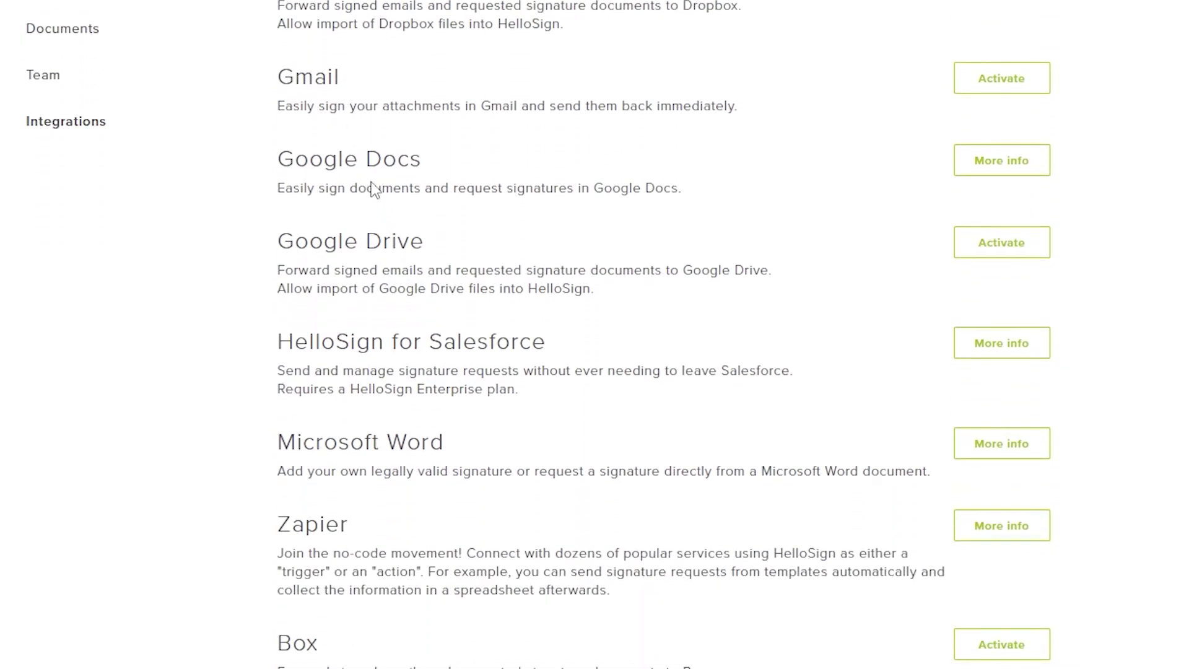
pyautogui.scroll(-2, 393, 374)
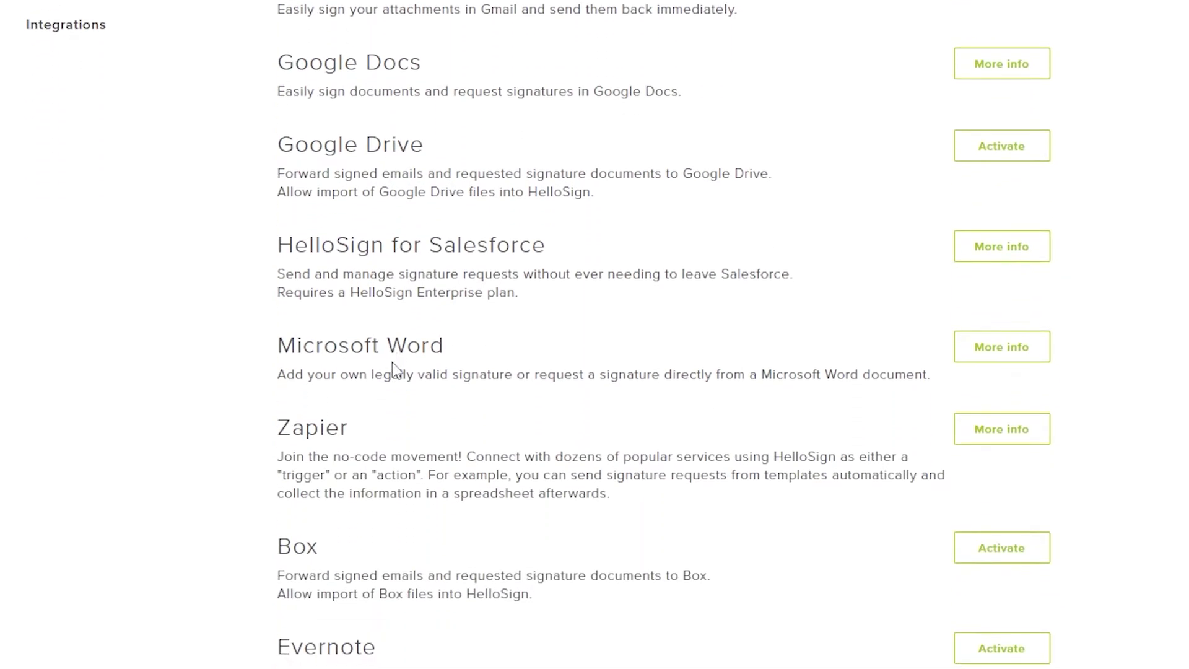
pyautogui.scroll(-2, 381, 372)
pyautogui.scroll(-9, 347, 359)
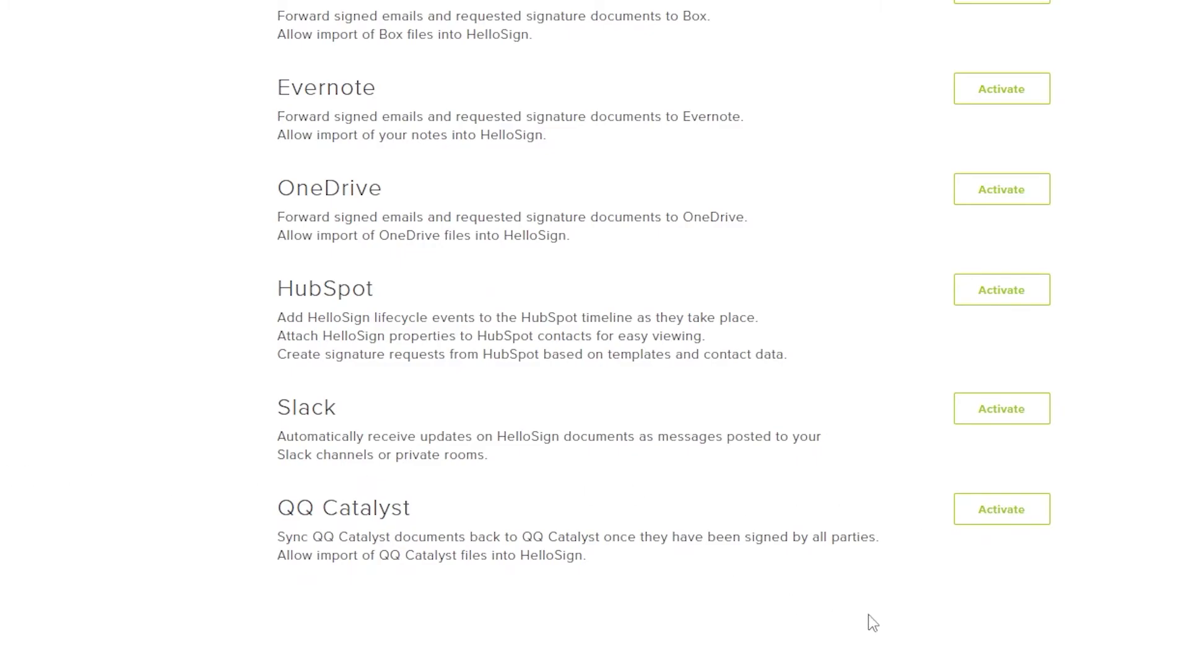
pyautogui.scroll(15, 867, 622)
pyautogui.scroll(-5, 619, 558)
pyautogui.scroll(5, 545, 528)
pyautogui.click(999, 171)
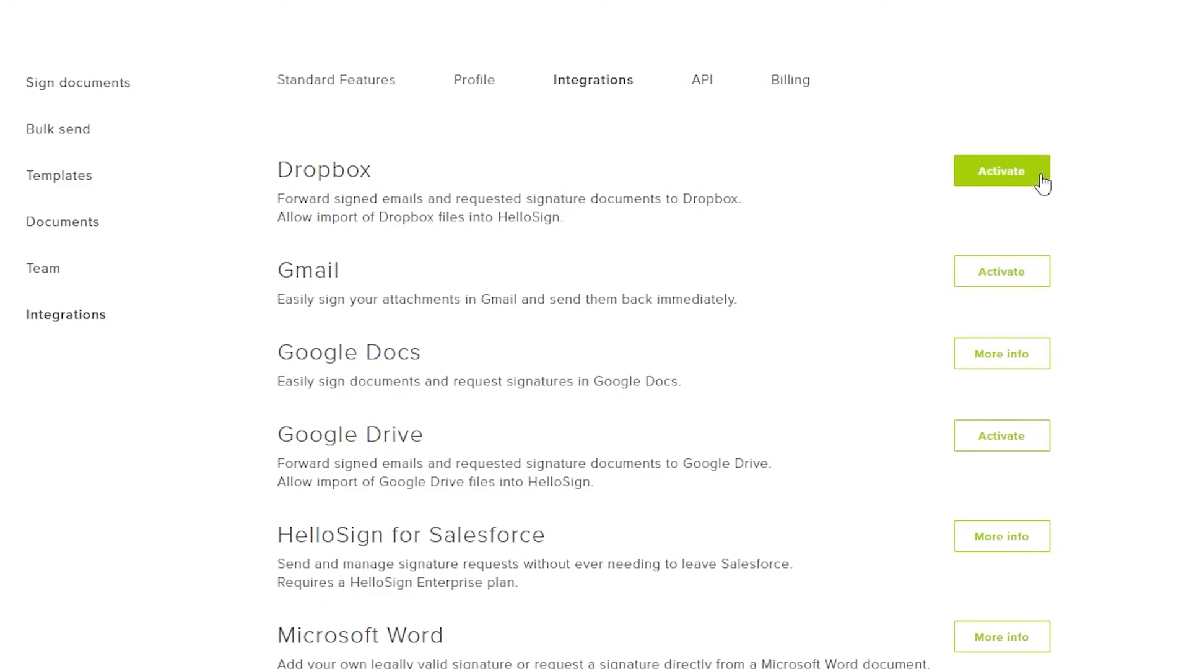
# Step: Activate the Google Drive integration and authorize HelloSign with the existing Google account
pyautogui.scroll(-2, 1019, 366)
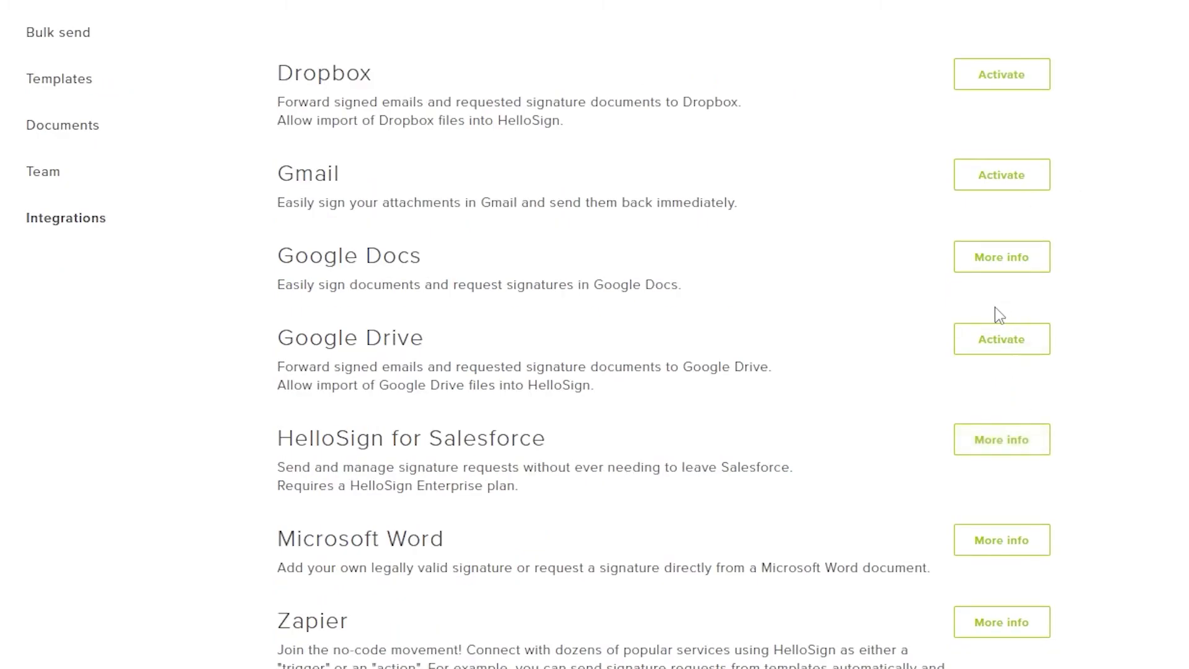
pyautogui.click(994, 350)
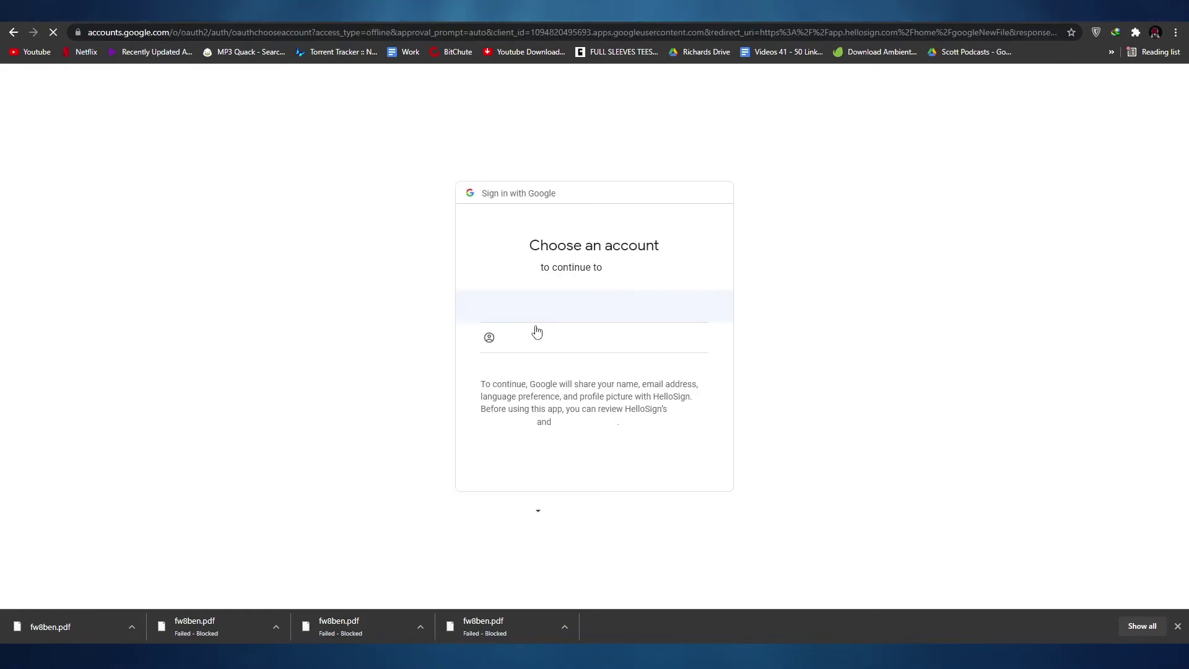
pyautogui.click(538, 318)
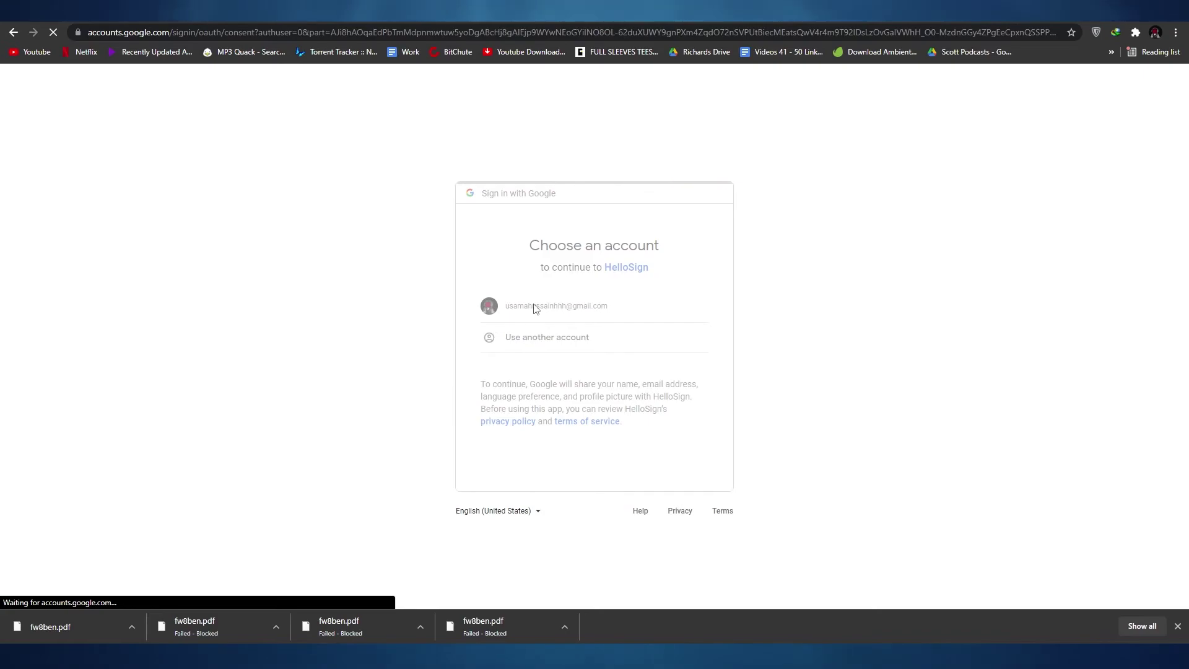
pyautogui.click(619, 496)
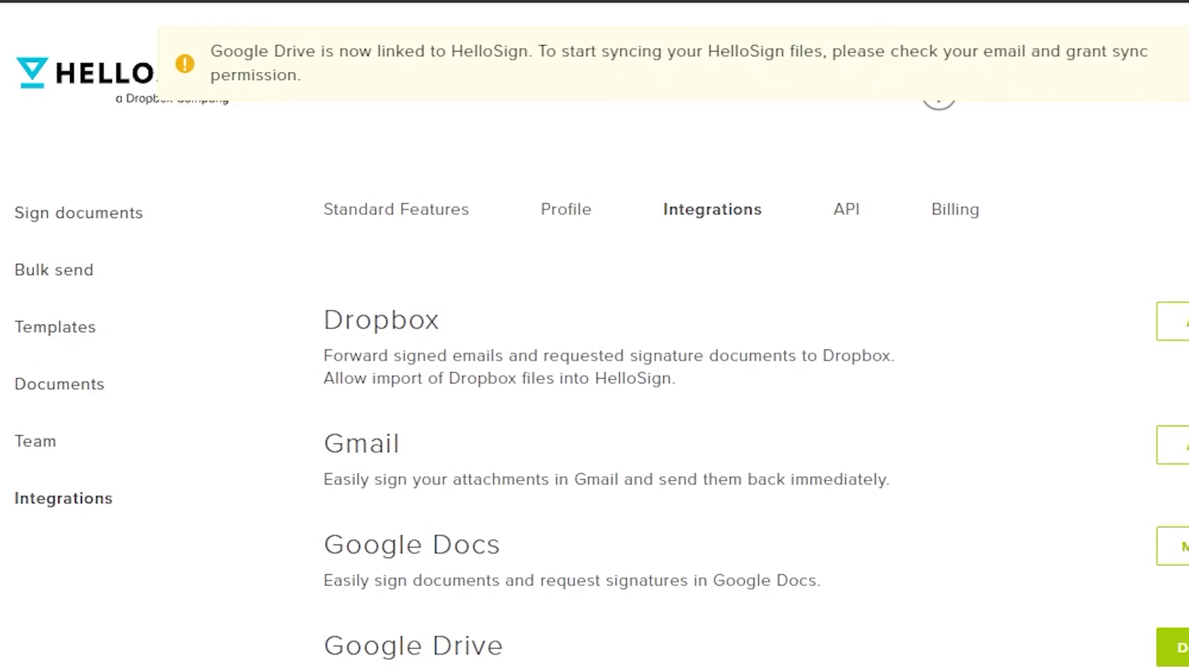
# Step: Review the integrations list with Google Drive linked, and deactivate the Google Drive integration
pyautogui.scroll(-7, 473, 505)
pyautogui.scroll(5, 474, 505)
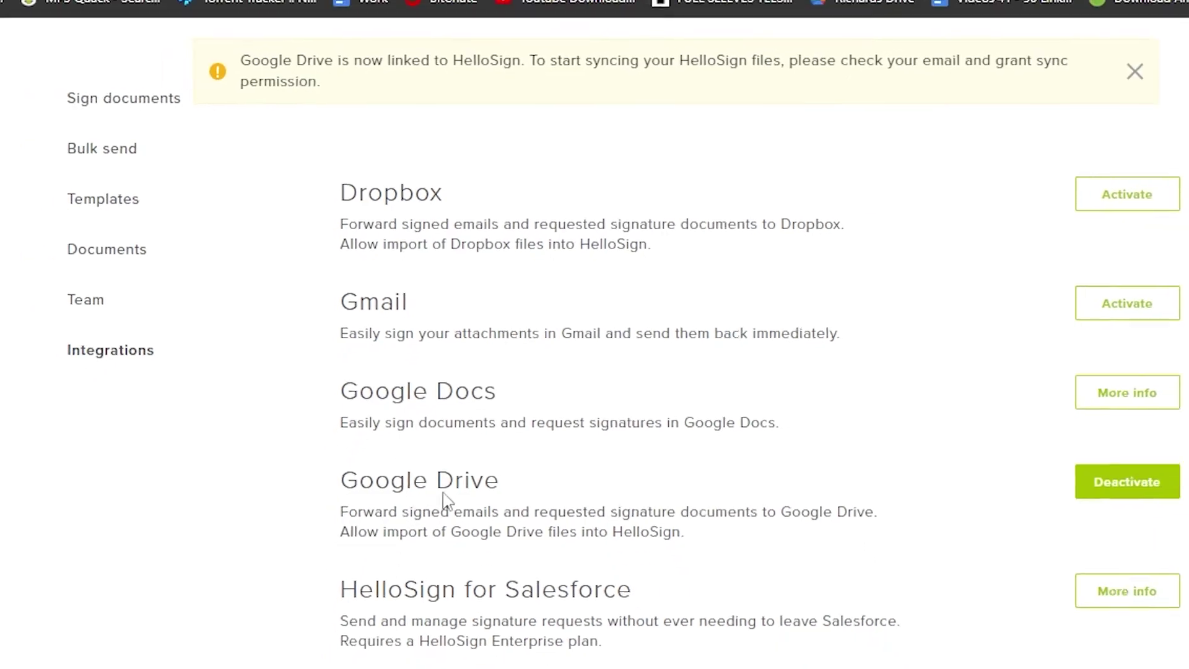
pyautogui.scroll(-4, 473, 503)
pyautogui.scroll(5, 477, 483)
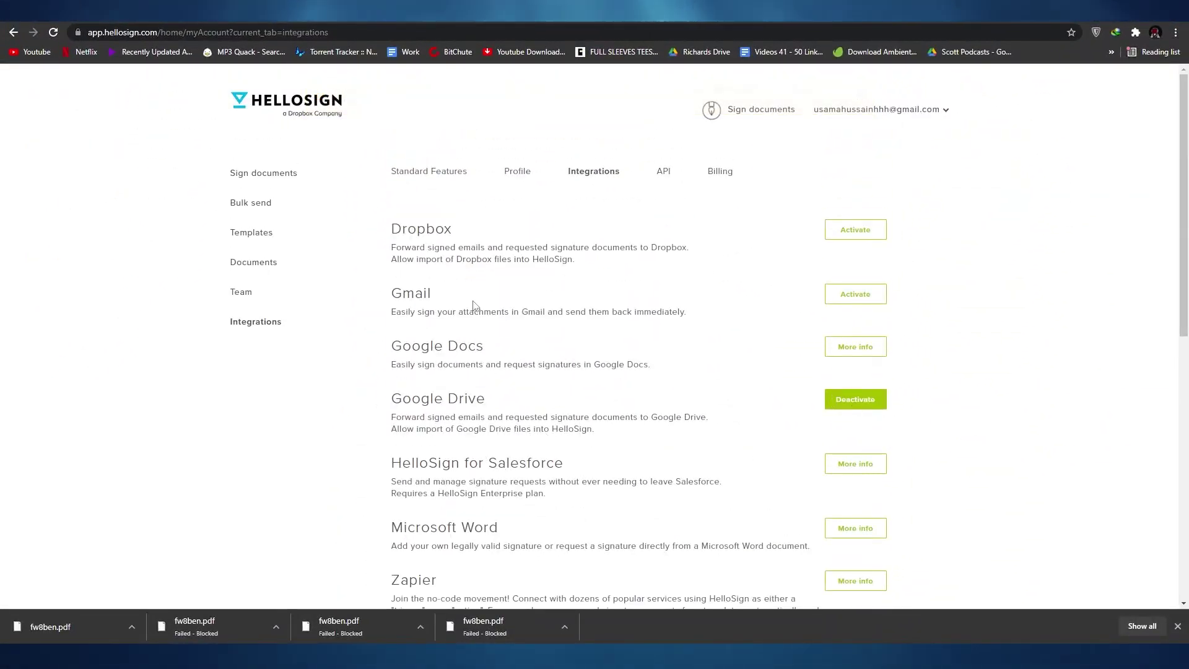
pyautogui.scroll(-7, 838, 302)
pyautogui.scroll(3, 806, 494)
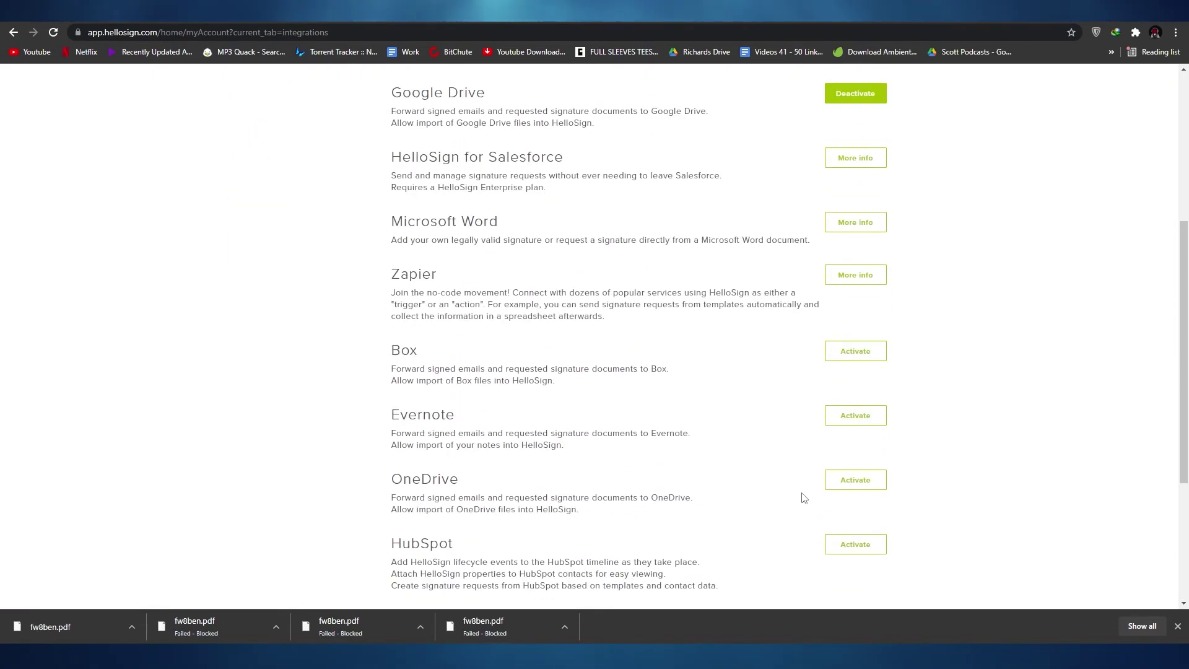
pyautogui.scroll(5, 806, 493)
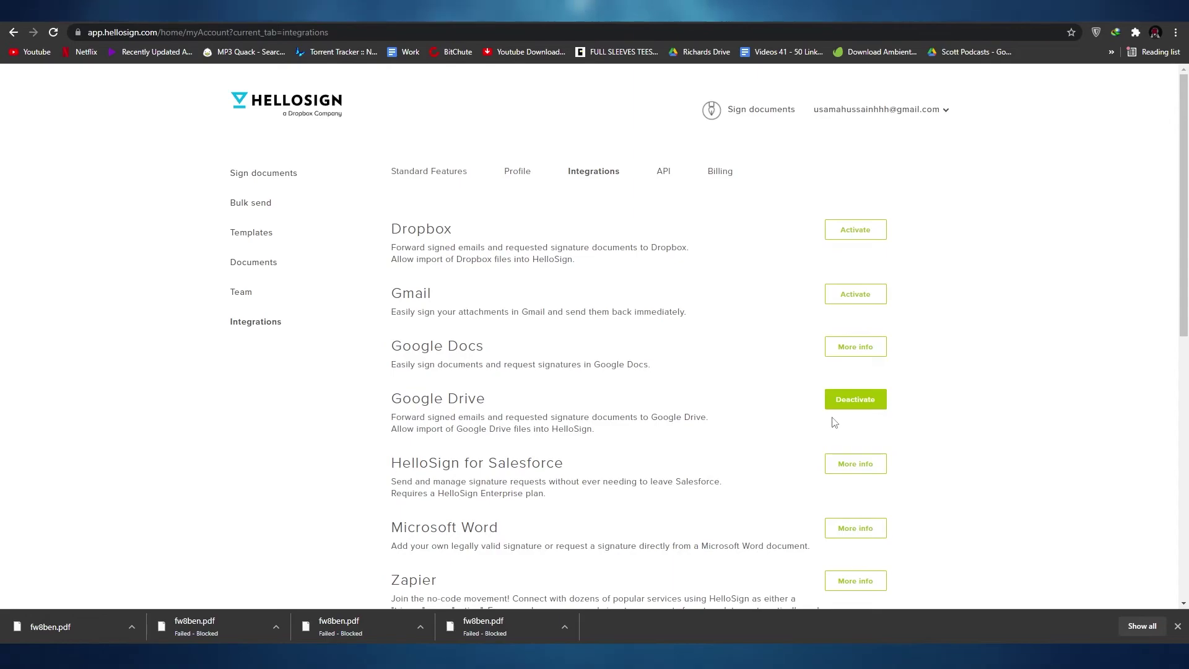
pyautogui.click(846, 403)
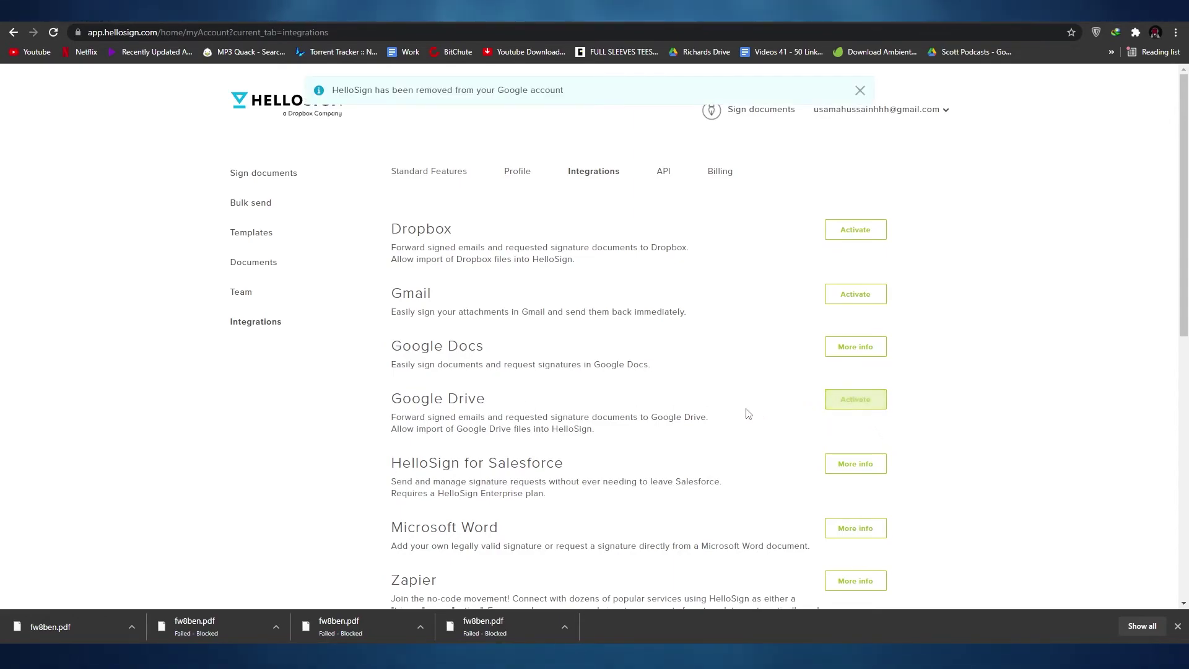
# Step: View the account's API section and examine the billing section's plan, add-ons, billing cycle, payment information and receipt address
pyautogui.click(663, 171)
pyautogui.click(719, 171)
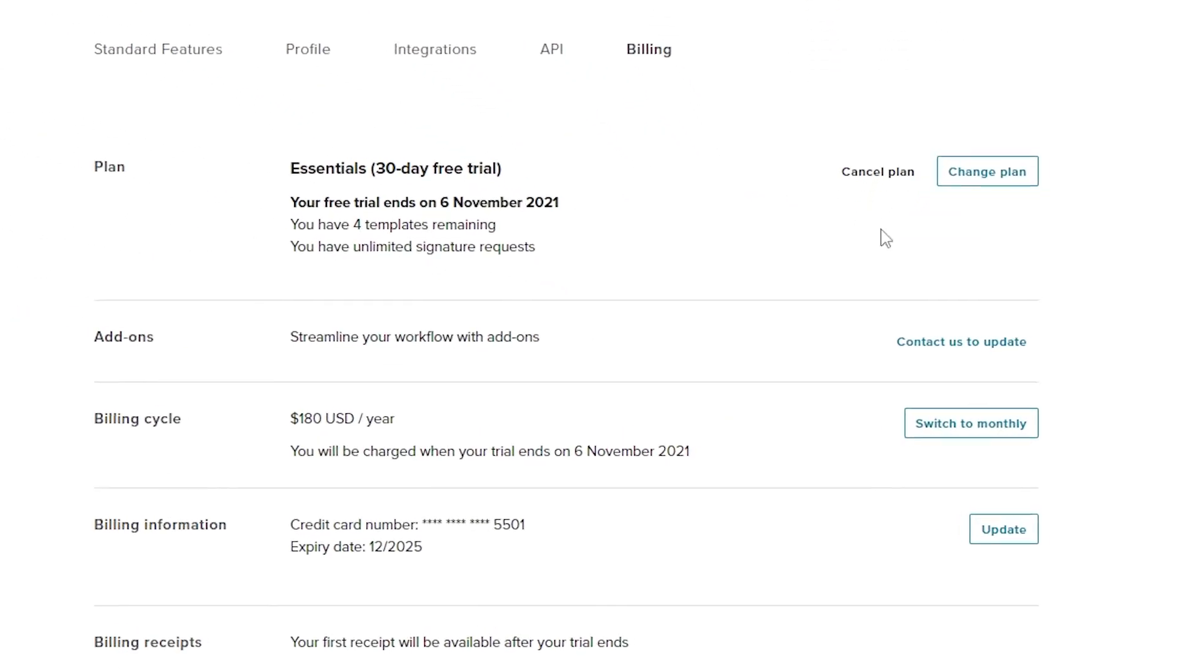
pyautogui.scroll(-5, 791, 199)
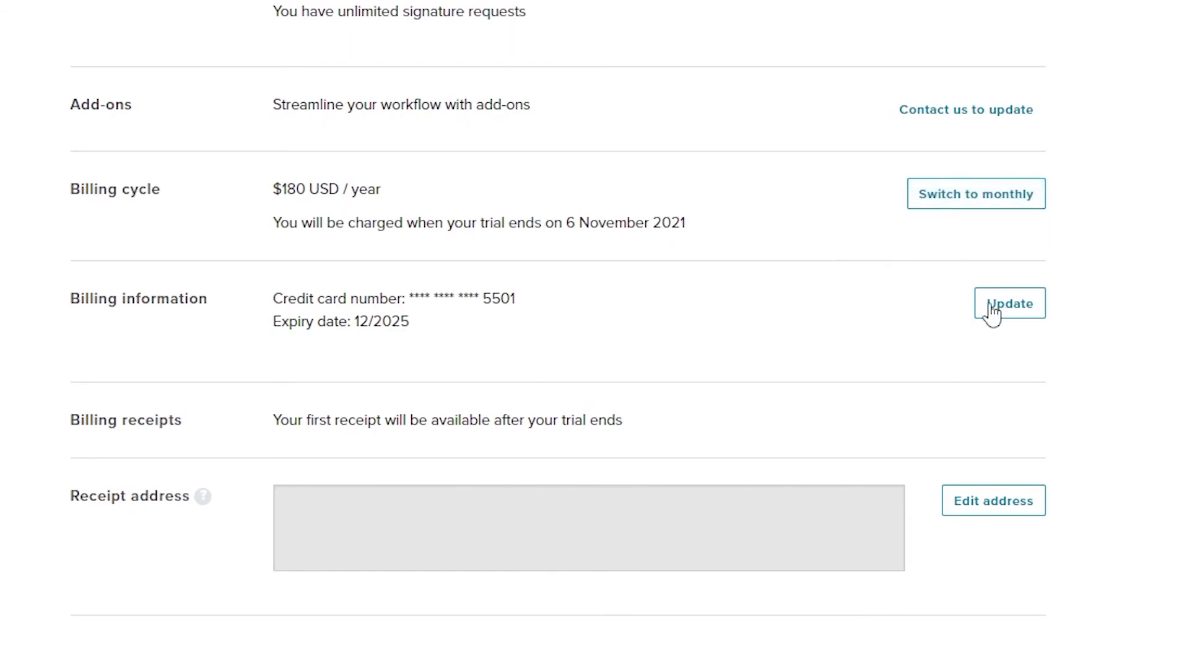
pyautogui.scroll(4, 878, 204)
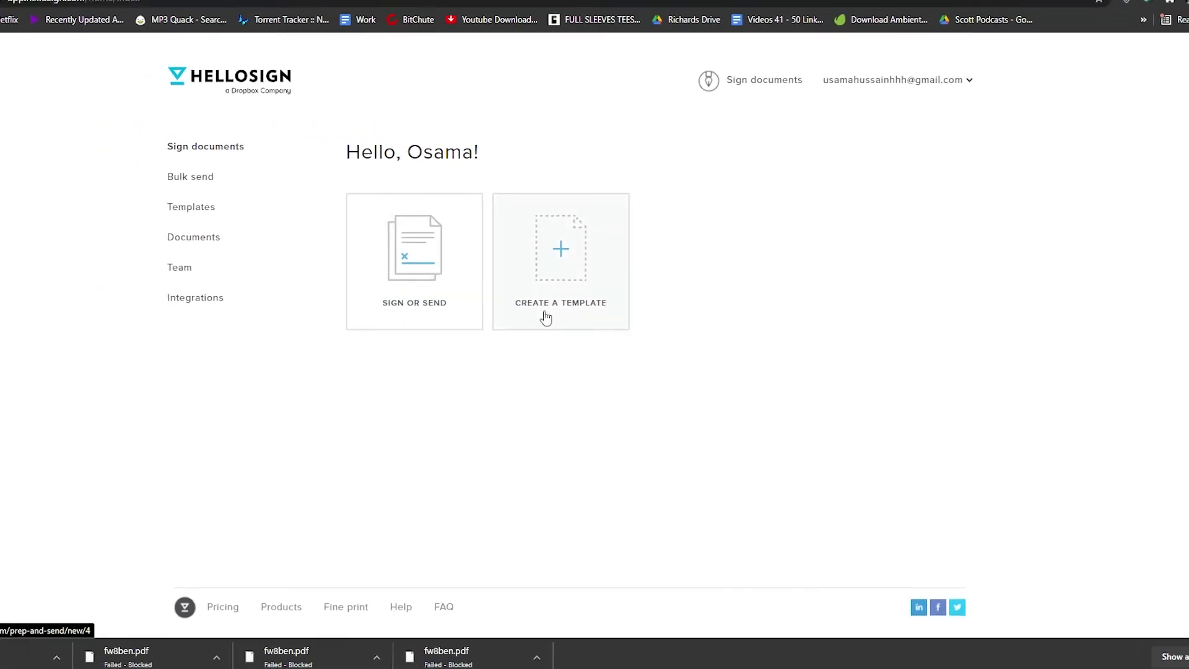
# Step: Start a new sign-or-send request to view its document upload options, and return to the home page
pyautogui.click(445, 315)
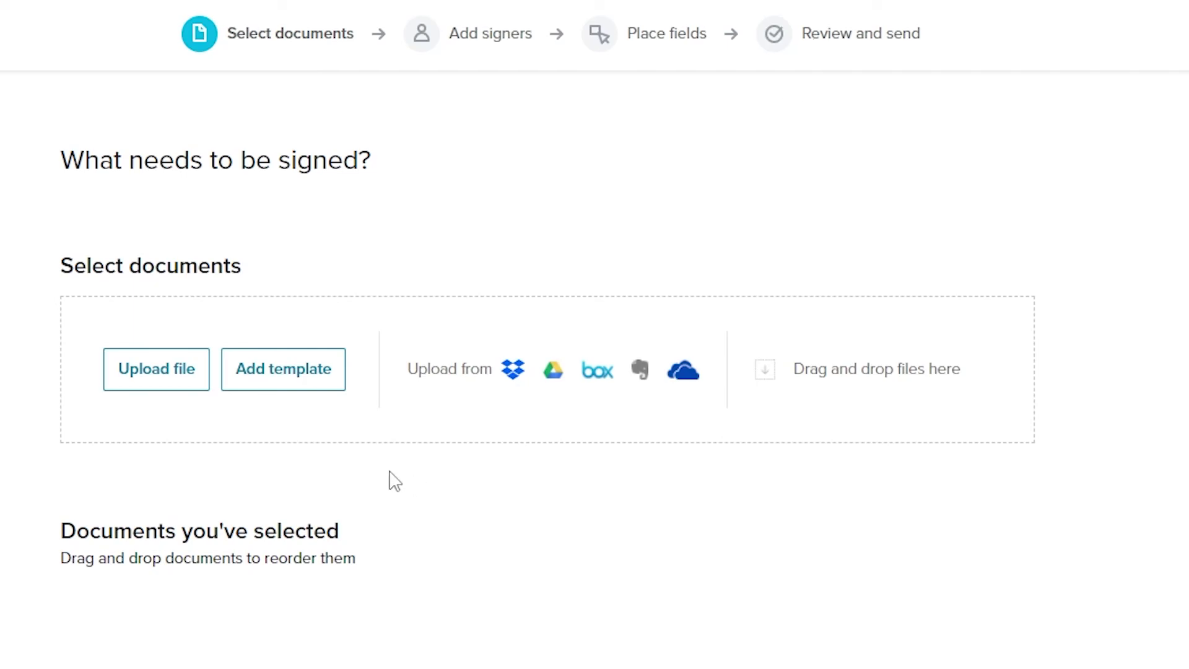
pyautogui.hotkey('alt', 'Left')
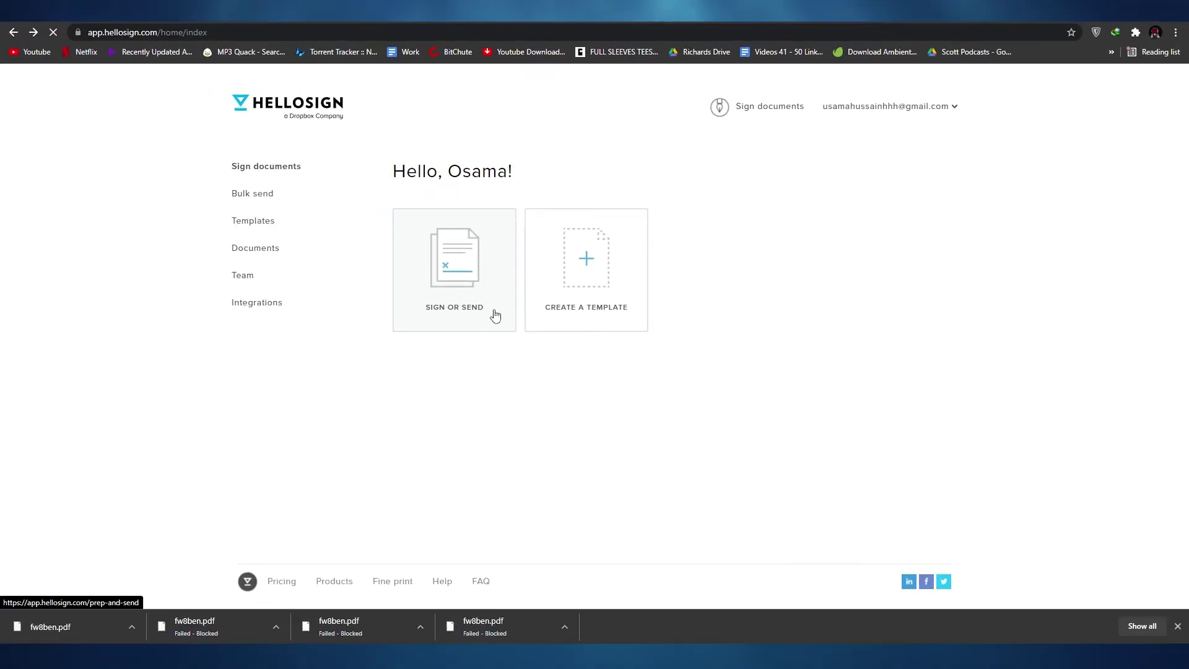